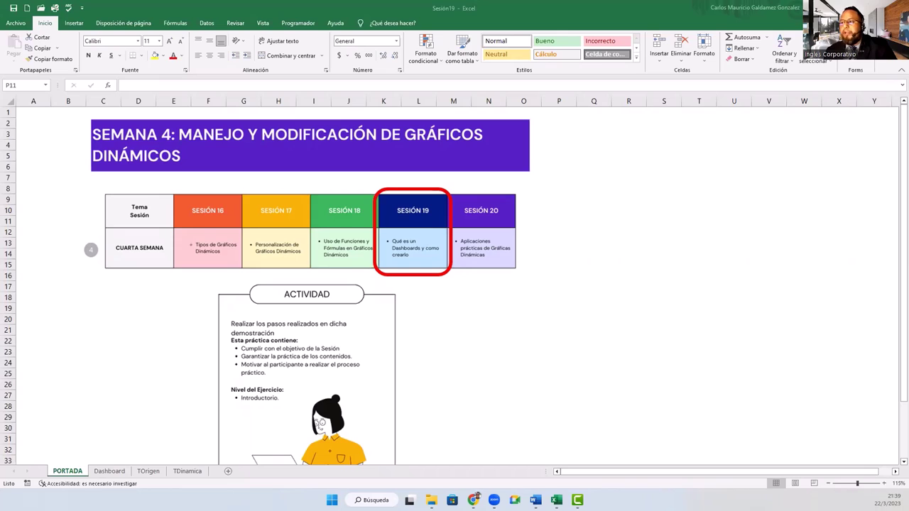
Leave the PORTADA cover page and switch to the TOrigen sales data sheet
{"action": "left_click", "coordinate": [558, 221]}
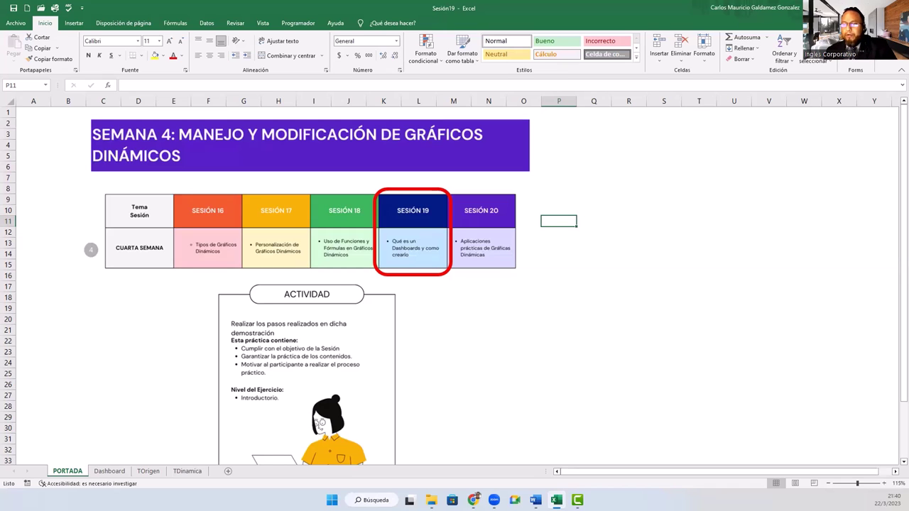
{"action": "left_click", "coordinate": [141, 473]}
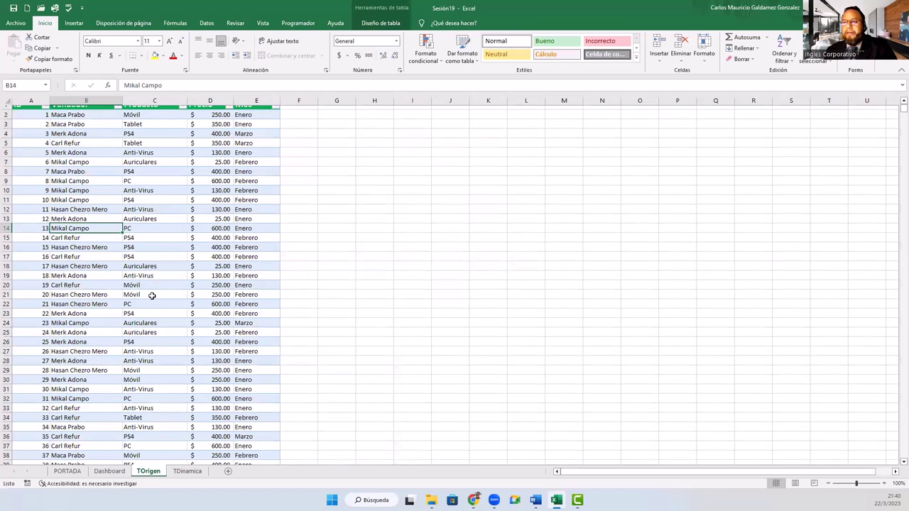
Point out a Vendedor entry at the top of TOrigen, then switch to the TDinamica pivot sheet
{"action": "scroll", "coordinate": [151, 295], "scroll_direction": "up", "scroll_amount": 1}
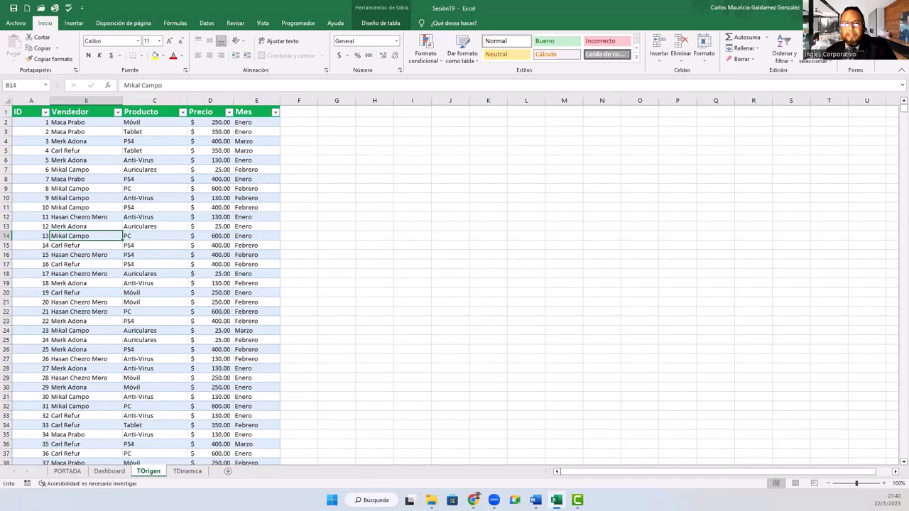
{"action": "left_click", "coordinate": [117, 264]}
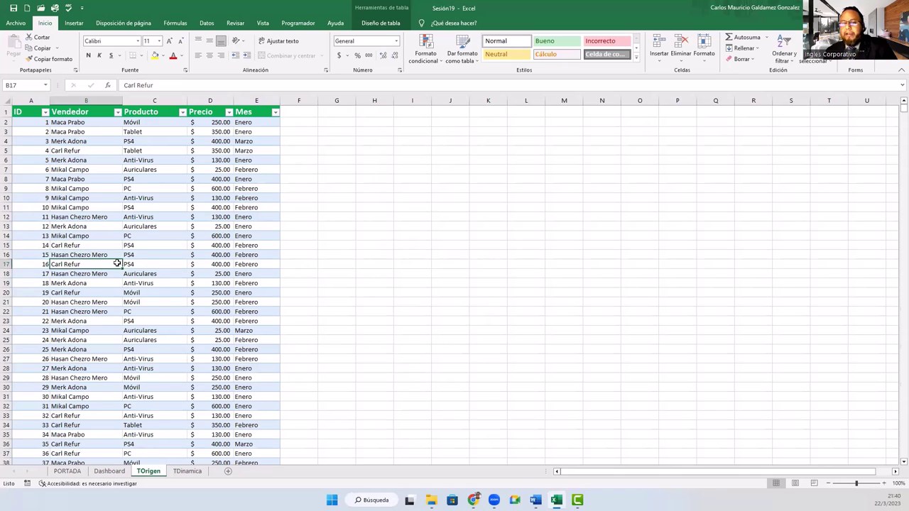
{"action": "left_click", "coordinate": [187, 471]}
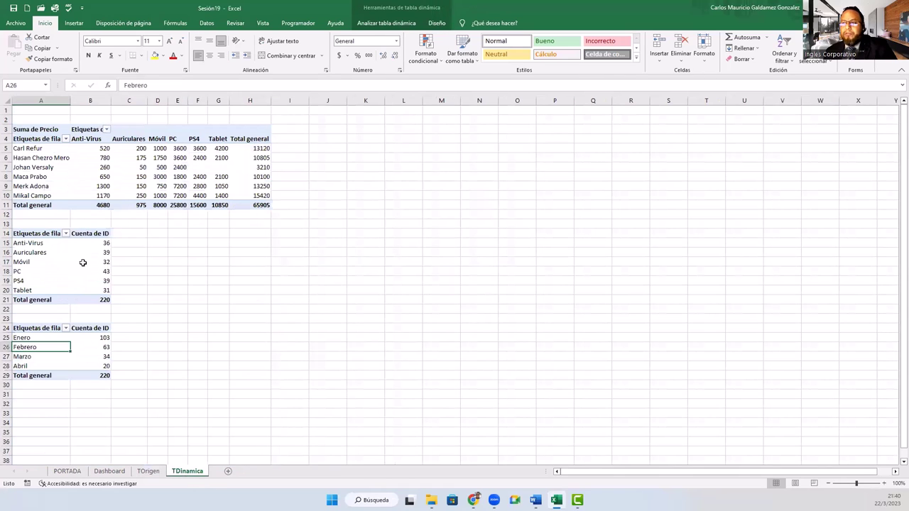
{"action": "left_click", "coordinate": [67, 167]}
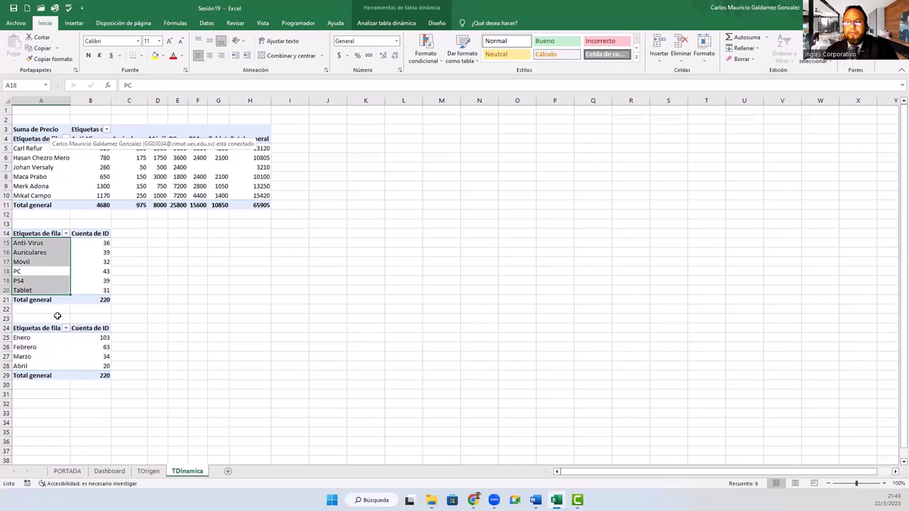
{"action": "left_click", "coordinate": [38, 237]}
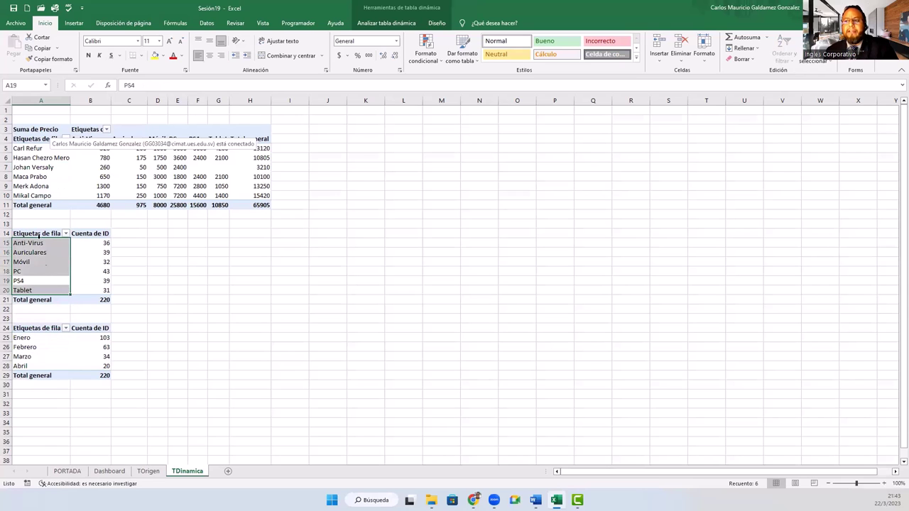
{"action": "left_click", "coordinate": [44, 169]}
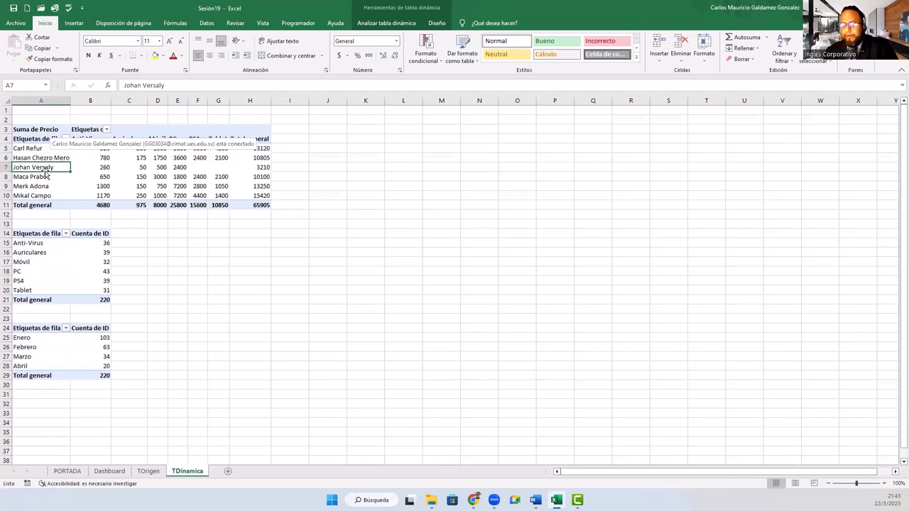
{"action": "left_click", "coordinate": [50, 271]}
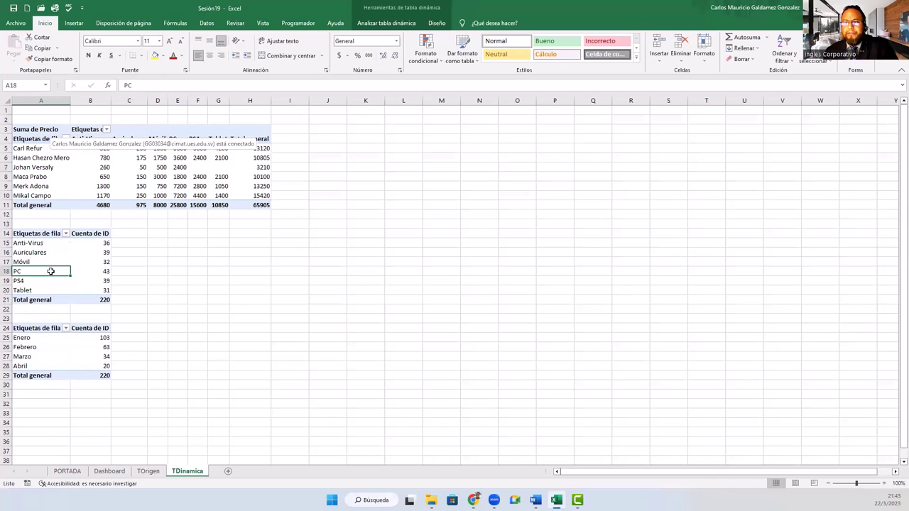
{"action": "left_click", "coordinate": [91, 169]}
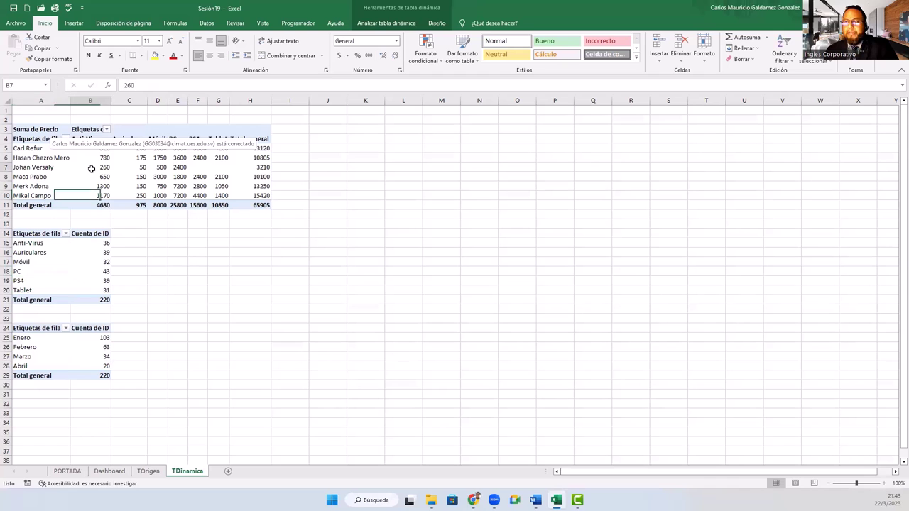
Turn on the PivotTable Field List and inspect the product-count and month pivots
{"action": "left_click", "coordinate": [386, 23]}
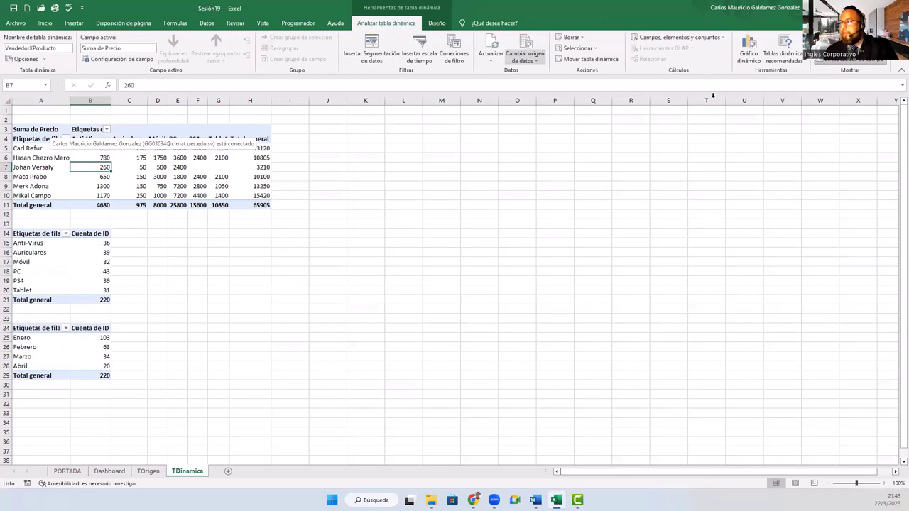
{"action": "left_click", "coordinate": [838, 37]}
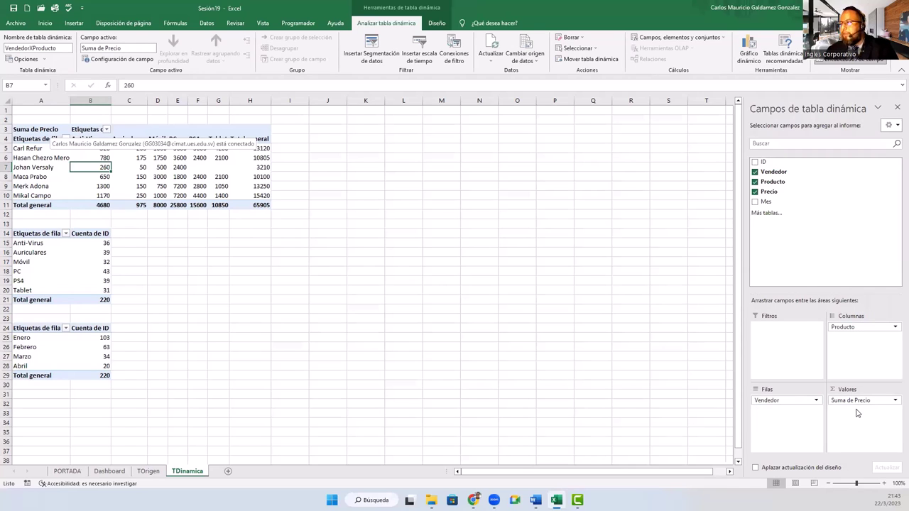
{"action": "left_click", "coordinate": [74, 264]}
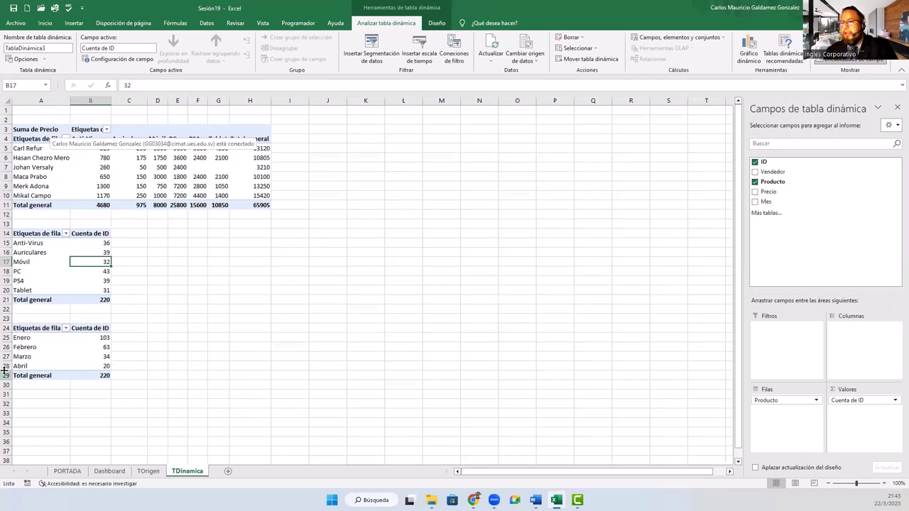
{"action": "left_click", "coordinate": [59, 352]}
{"action": "key", "text": "ctrl+Up"}
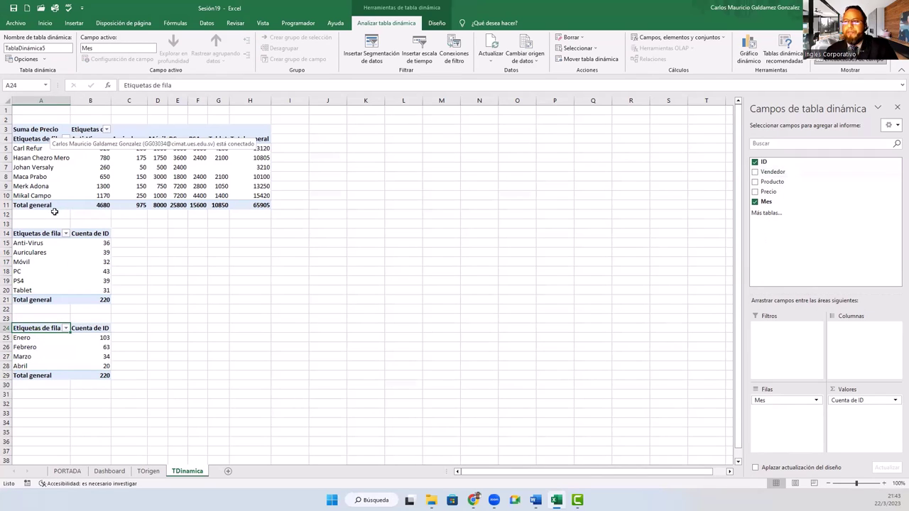
Review each pivot table's fields in the list, then return to the TOrigen source sheet
{"action": "left_click", "coordinate": [88, 178]}
{"action": "left_click", "coordinate": [67, 253]}
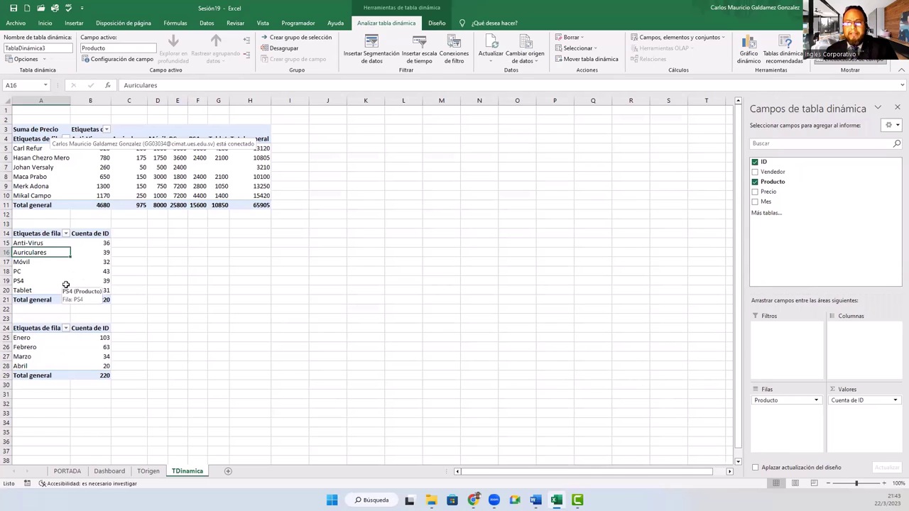
{"action": "left_click", "coordinate": [35, 348]}
{"action": "left_click_drag", "start_coordinate": [35, 243], "coordinate": [36, 291]}
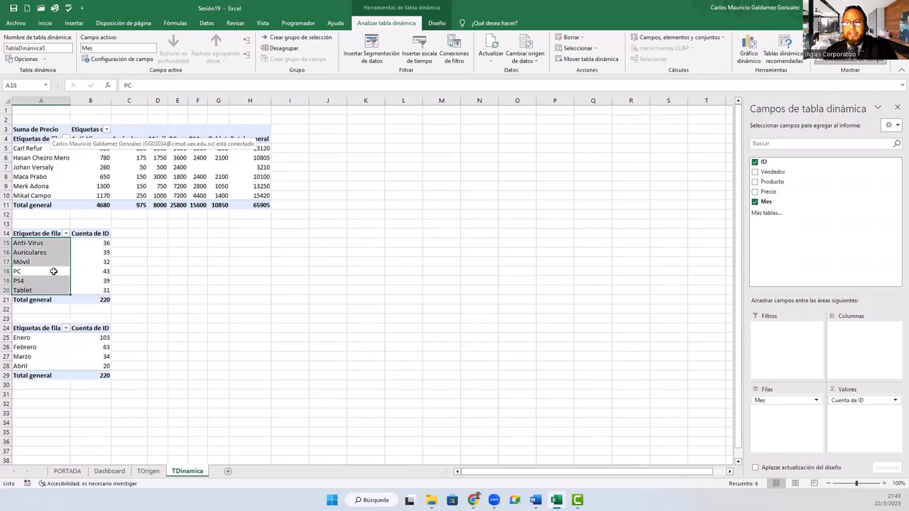
{"action": "left_click_drag", "start_coordinate": [28, 337], "coordinate": [28, 366]}
{"action": "left_click", "coordinate": [94, 171]}
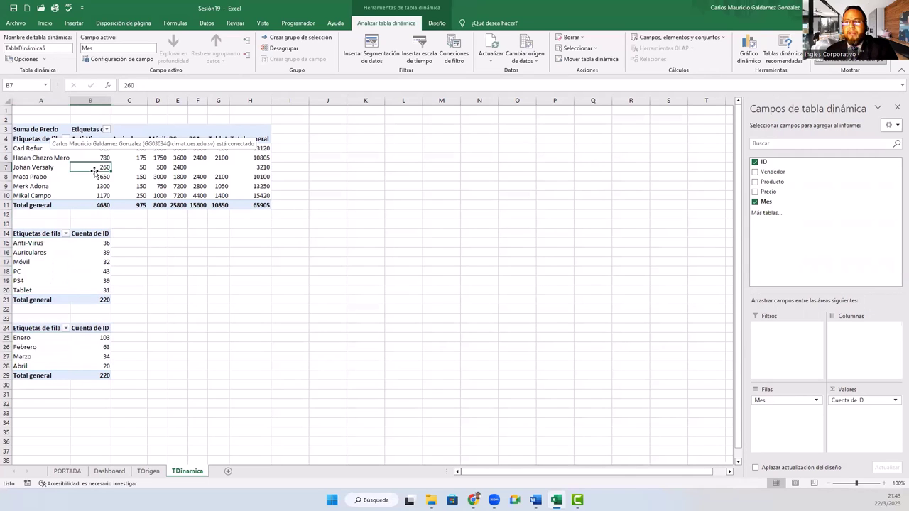
{"action": "left_click", "coordinate": [145, 159]}
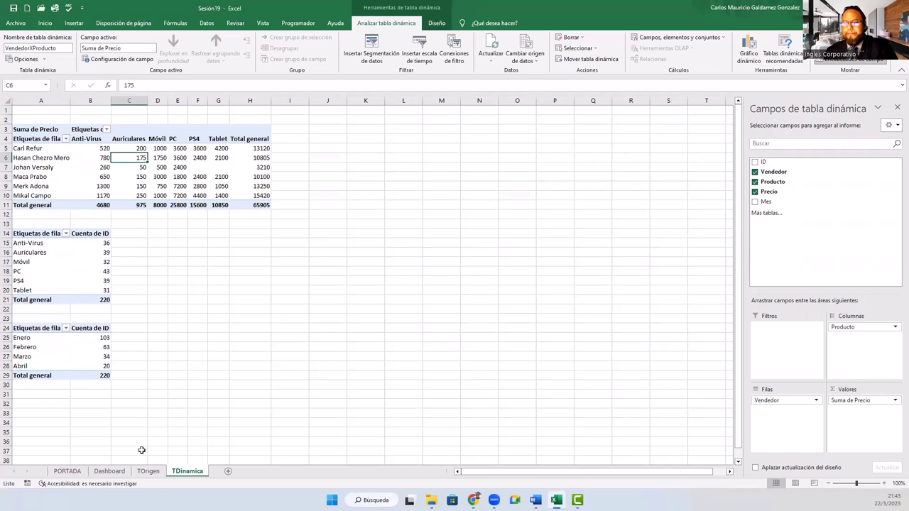
{"action": "left_click", "coordinate": [148, 471]}
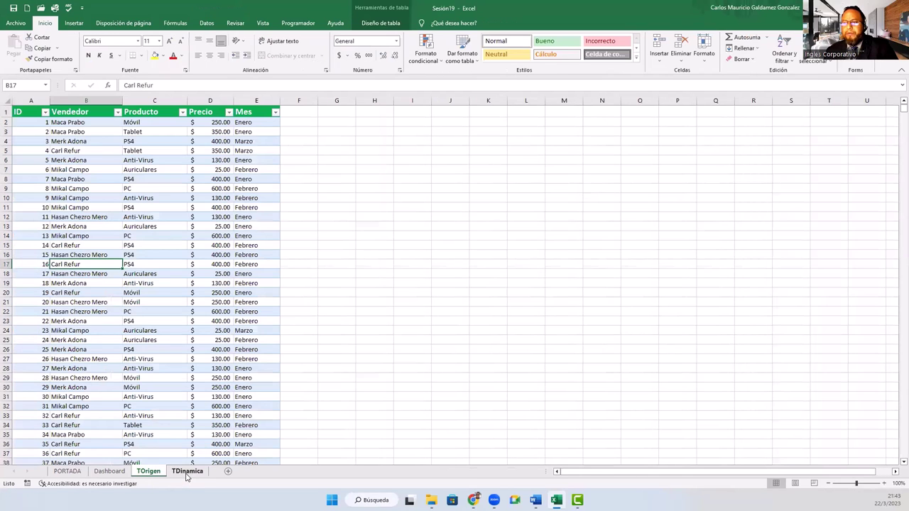
Compare the Dashboard column chart with the TDinamica seller pivot's Anti-Virus total of 260
{"action": "left_click", "coordinate": [187, 474]}
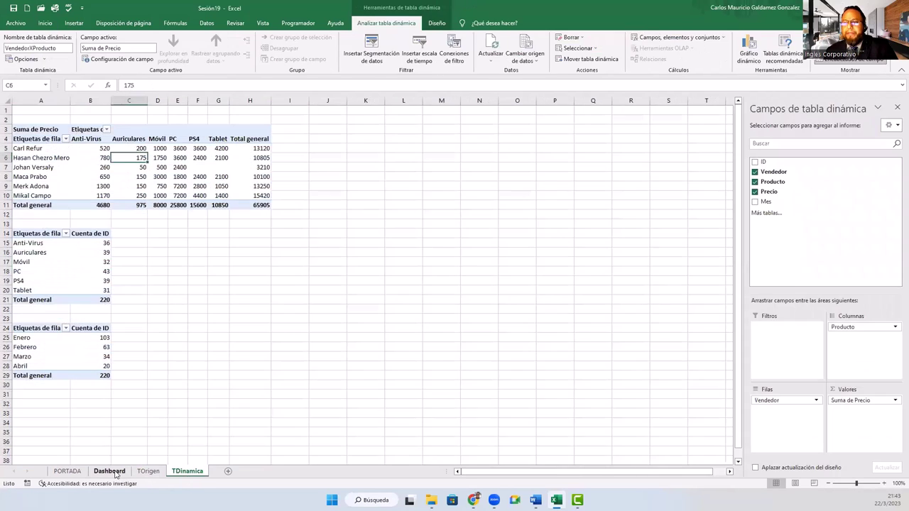
{"action": "left_click", "coordinate": [110, 471]}
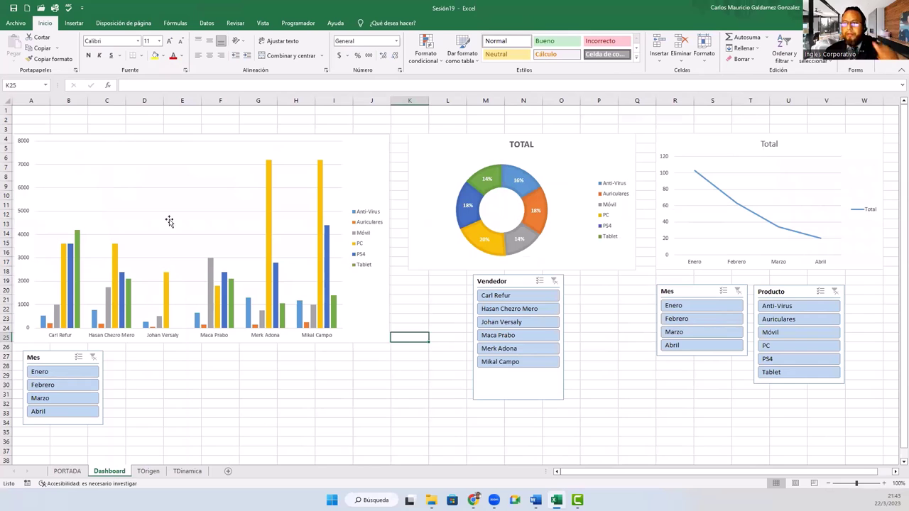
{"action": "left_click", "coordinate": [177, 154]}
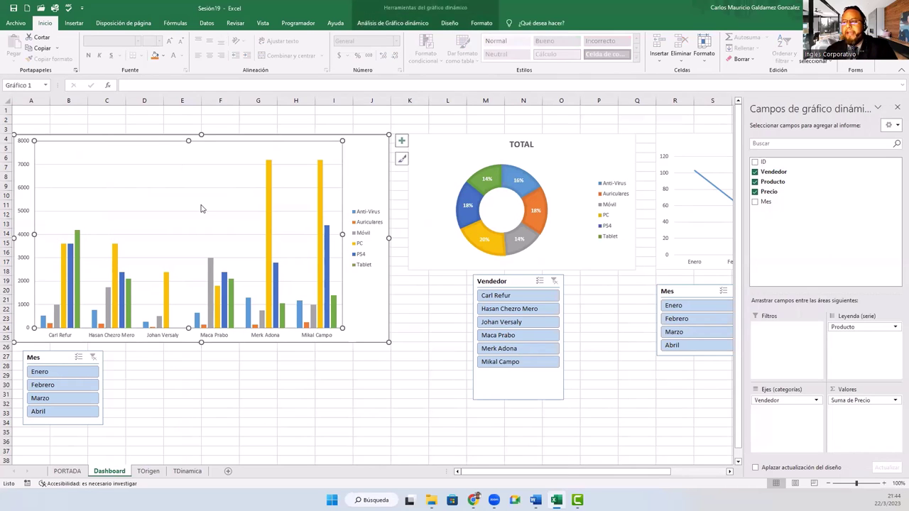
{"action": "left_click", "coordinate": [362, 162]}
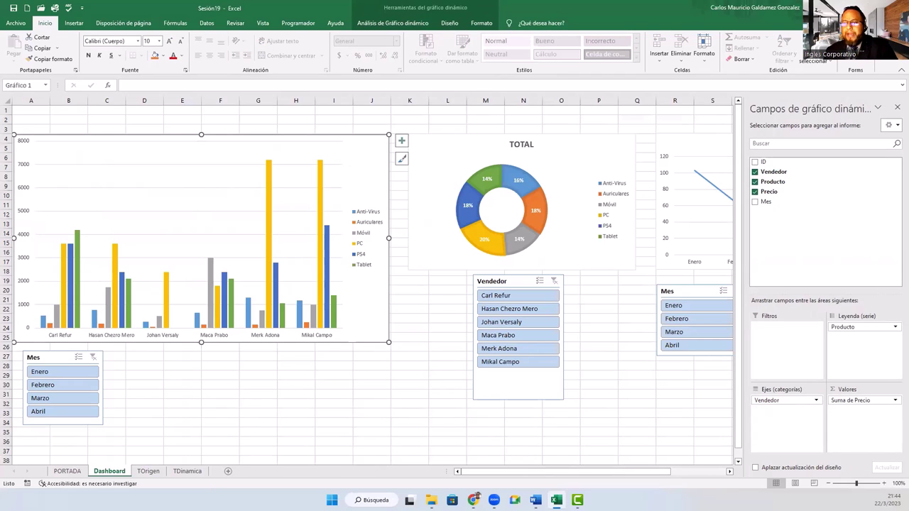
{"action": "left_click", "coordinate": [187, 472]}
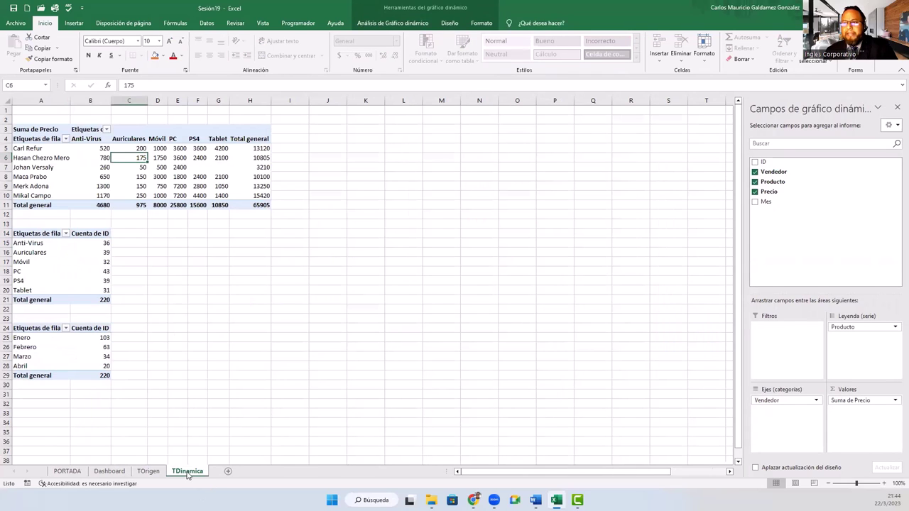
{"action": "left_click", "coordinate": [81, 168]}
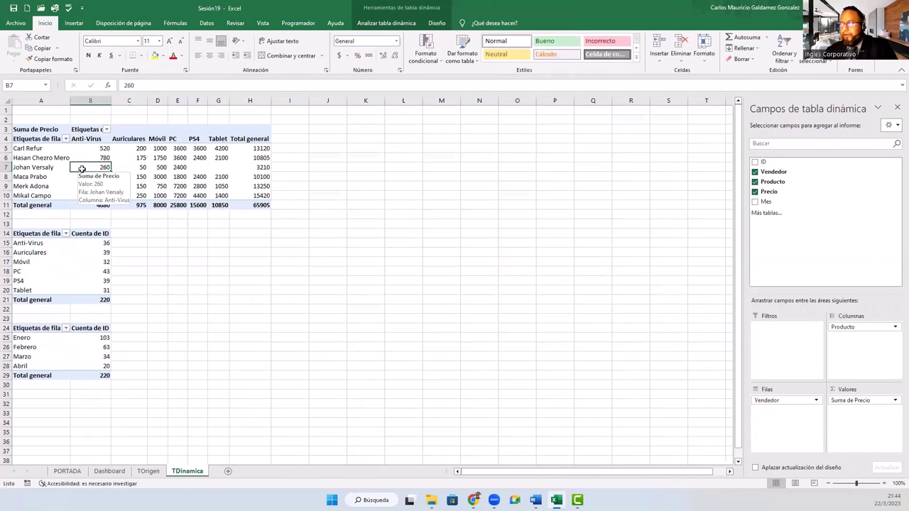
Reselect the Dashboard column chart and show its PivotChart Design options
{"action": "left_click", "coordinate": [109, 472]}
{"action": "left_click", "coordinate": [137, 156]}
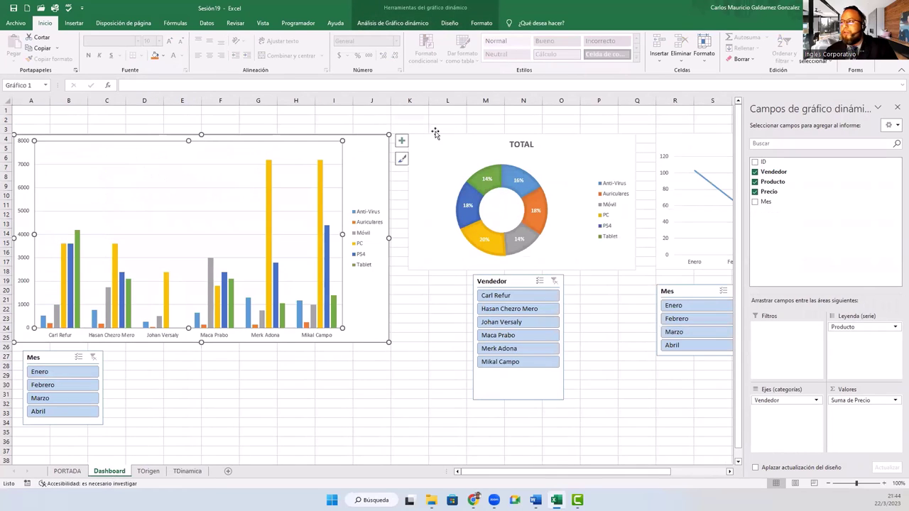
{"action": "left_click", "coordinate": [367, 149]}
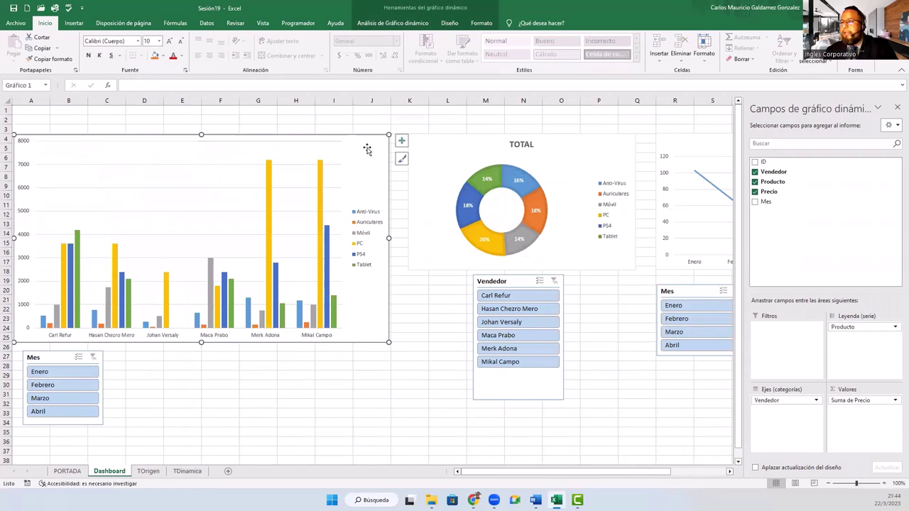
{"action": "left_click", "coordinate": [398, 23]}
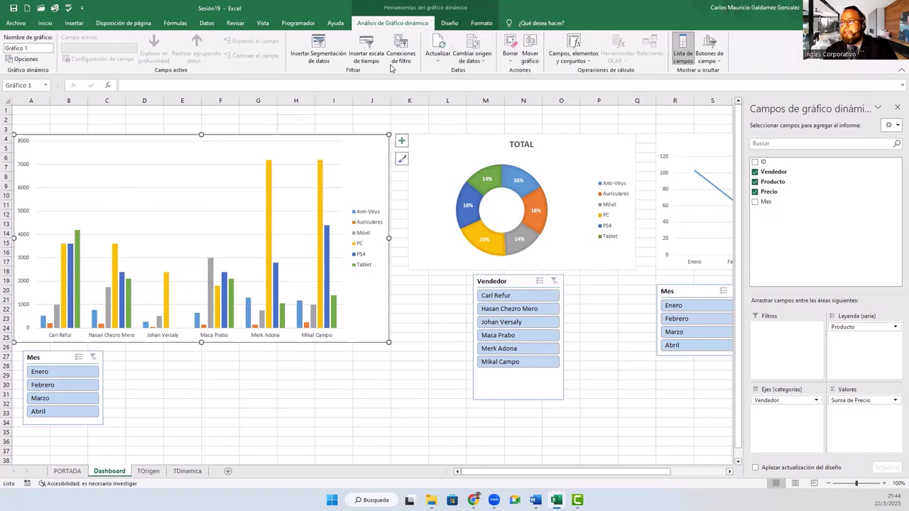
{"action": "left_click", "coordinate": [449, 23]}
{"action": "left_click", "coordinate": [551, 59]}
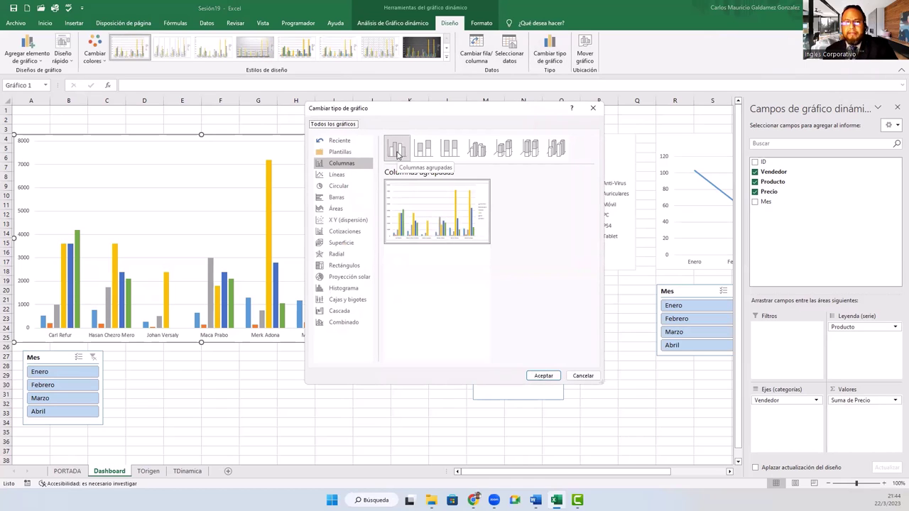
{"action": "left_click", "coordinate": [582, 376]}
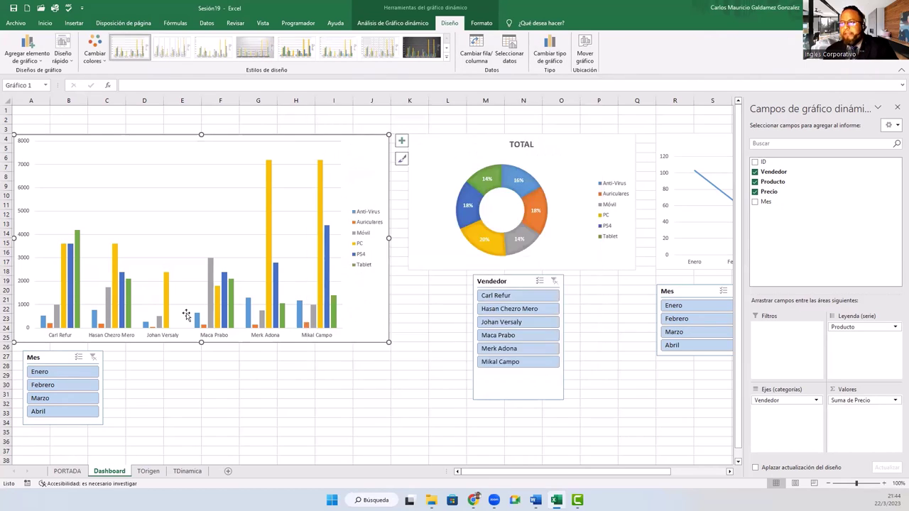
{"action": "left_click", "coordinate": [49, 363]}
{"action": "left_click", "coordinate": [398, 25]}
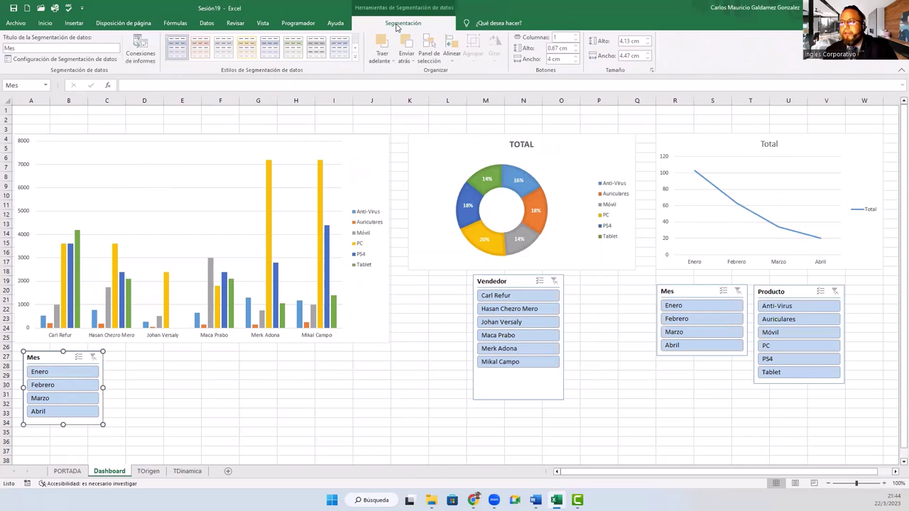
{"action": "left_click", "coordinate": [177, 150]}
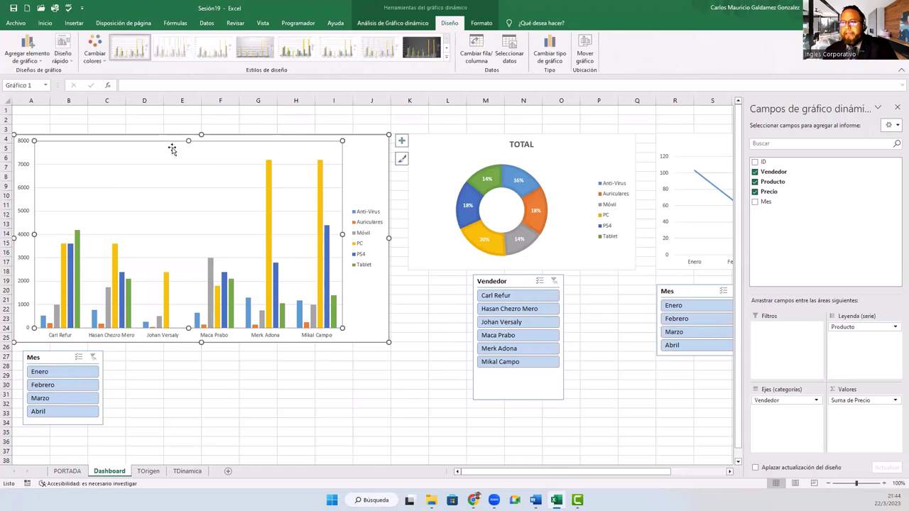
{"action": "left_click", "coordinate": [345, 153]}
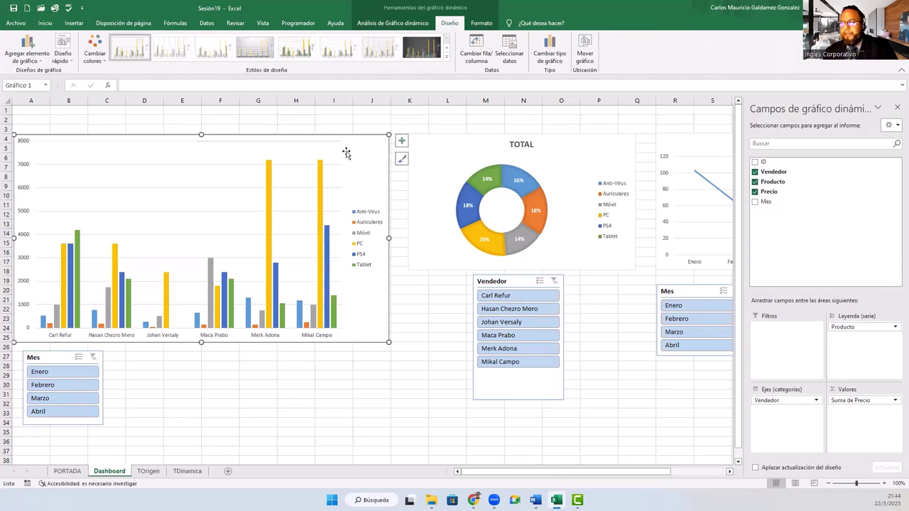
{"action": "left_click", "coordinate": [437, 146]}
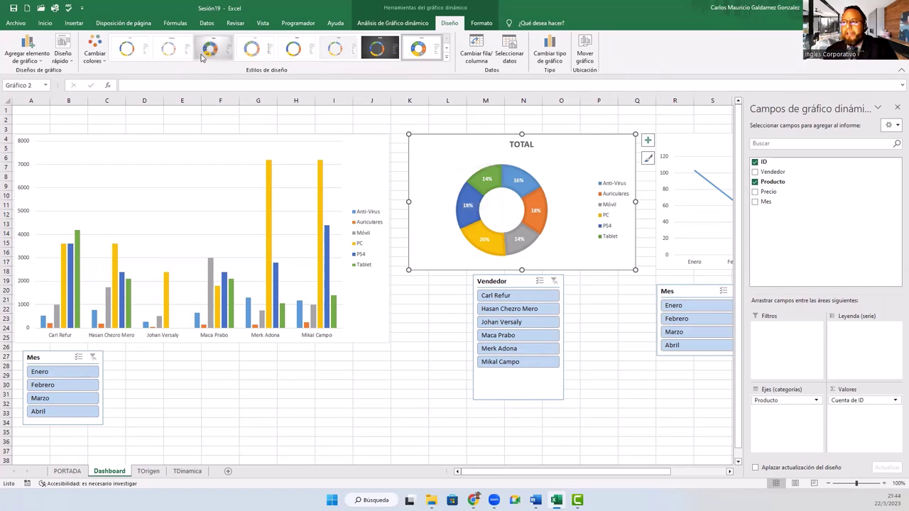
Check the TDinamica product counts (Anti-Virus 36), then shift the Dashboard's Vendedor slicer slightly left
{"action": "left_click", "coordinate": [183, 472]}
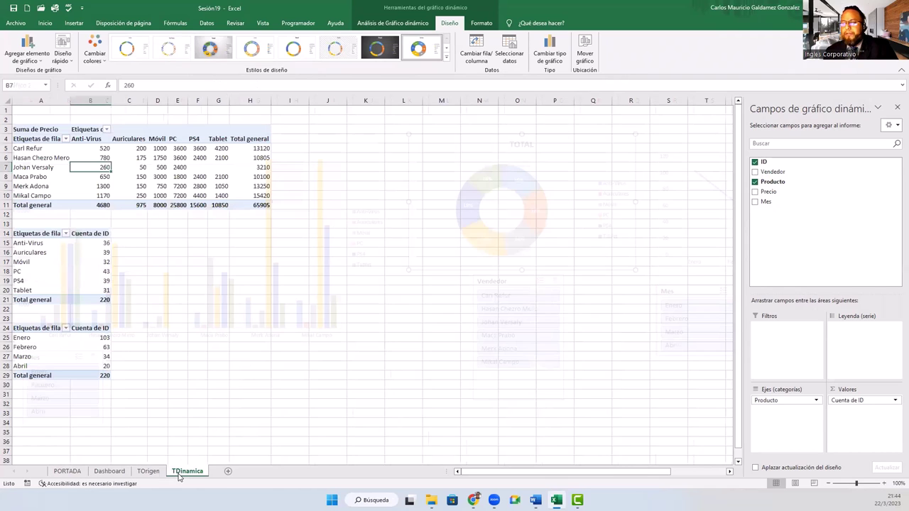
{"action": "left_click", "coordinate": [40, 252]}
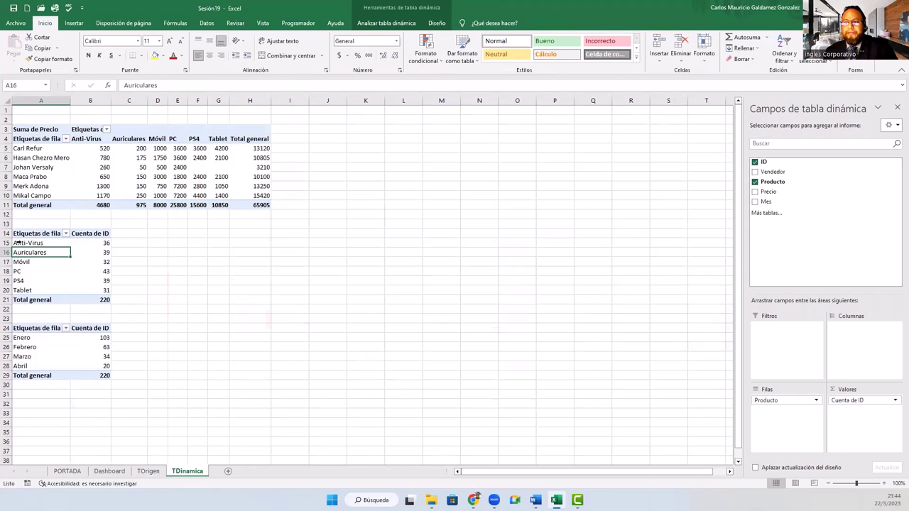
{"action": "left_click_drag", "start_coordinate": [16, 242], "coordinate": [53, 251]}
{"action": "left_click", "coordinate": [76, 244]}
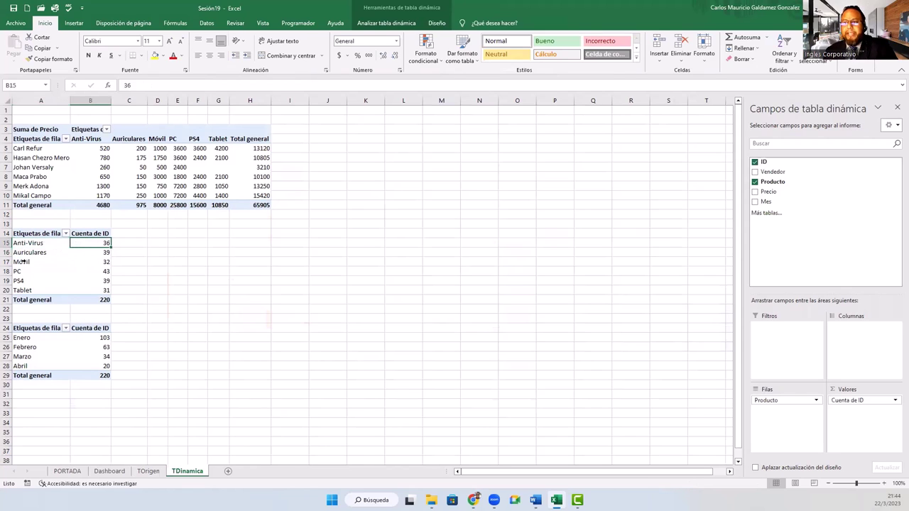
{"action": "left_click", "coordinate": [43, 264]}
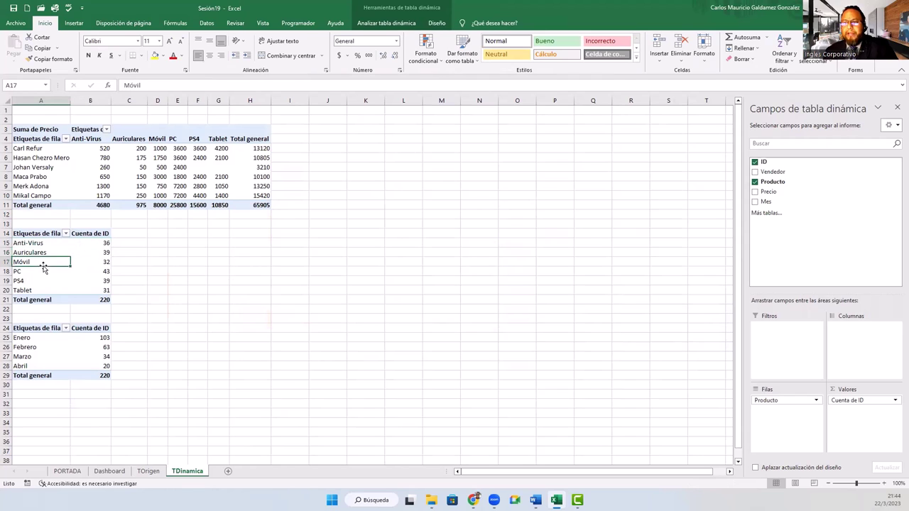
{"action": "left_click", "coordinate": [47, 273]}
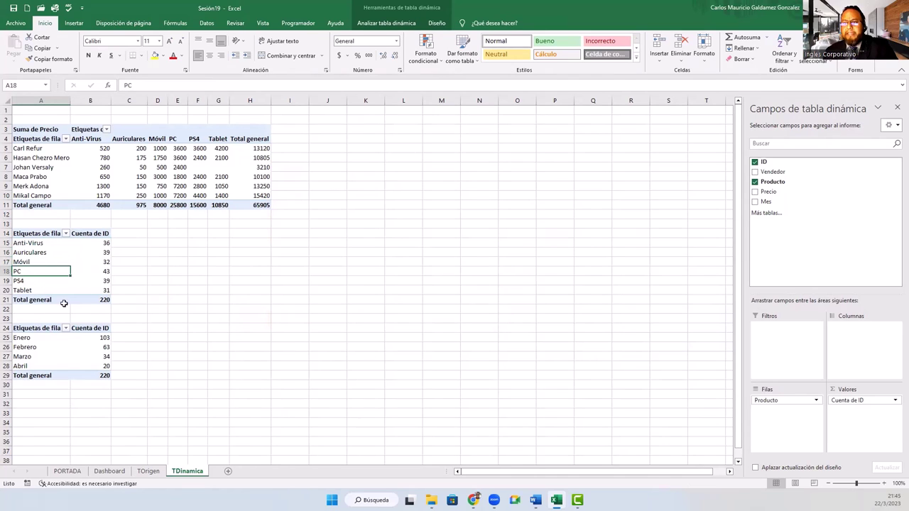
{"action": "left_click", "coordinate": [108, 471]}
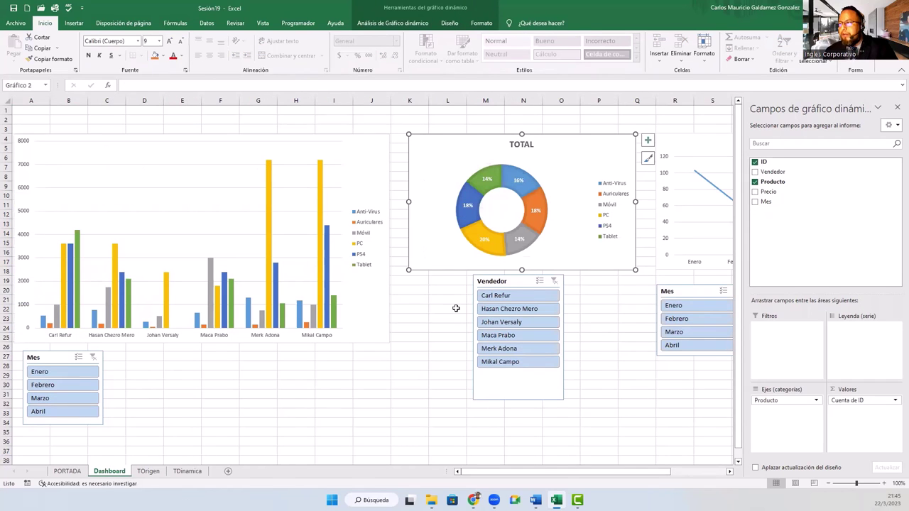
{"action": "left_click_drag", "start_coordinate": [489, 286], "coordinate": [445, 288]}
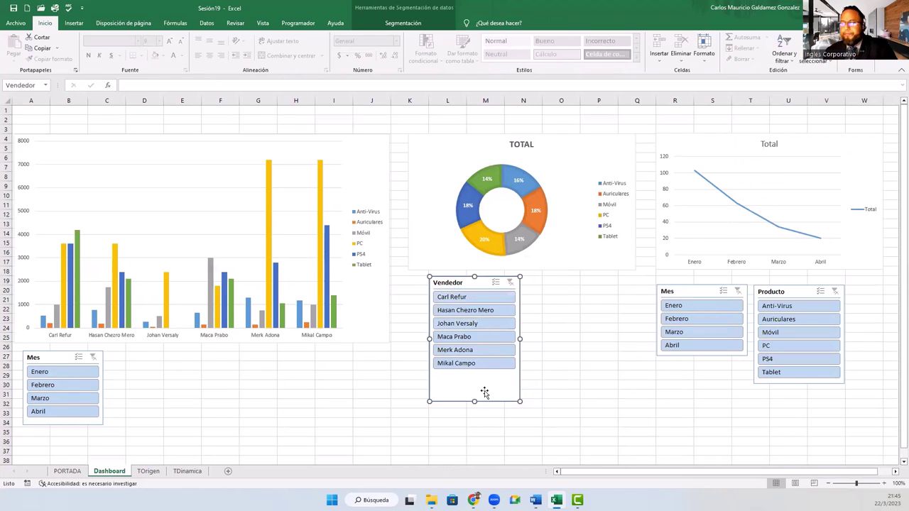
{"action": "left_click", "coordinate": [694, 149]}
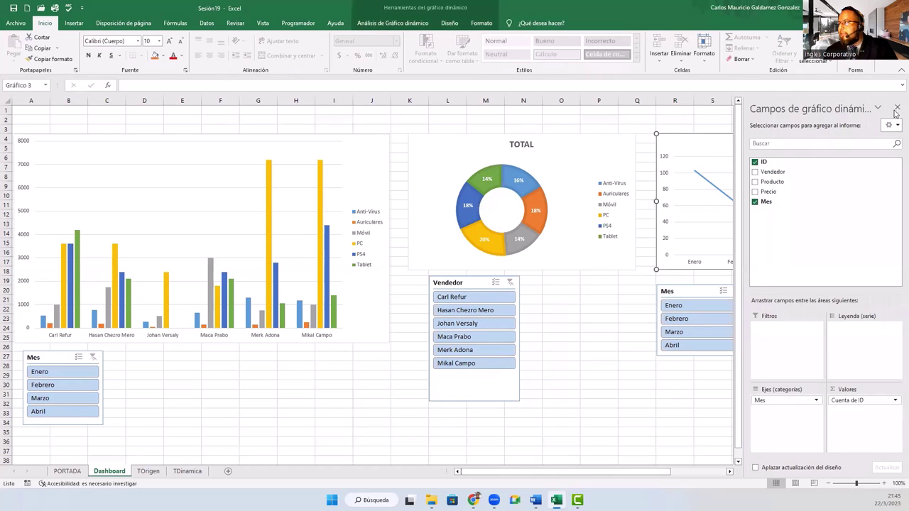
{"action": "left_click", "coordinate": [897, 109]}
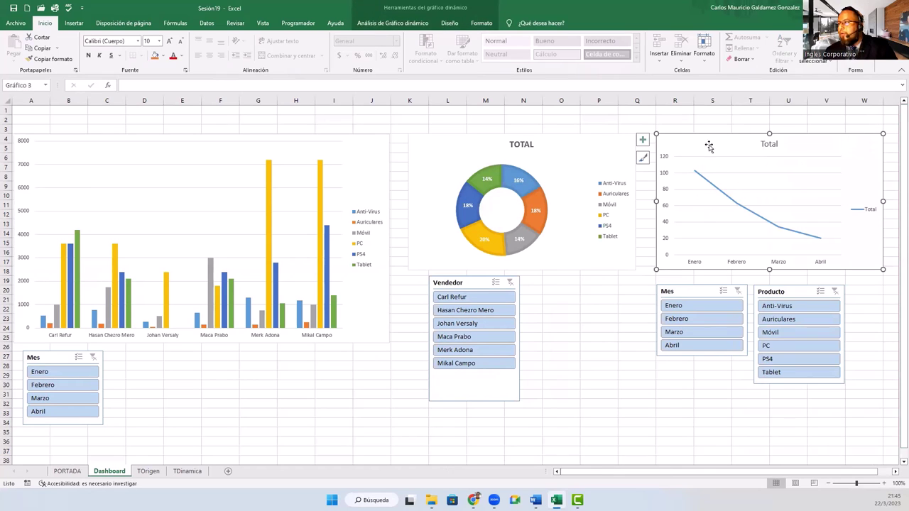
{"action": "left_click", "coordinate": [449, 23]}
{"action": "left_click", "coordinate": [550, 55]}
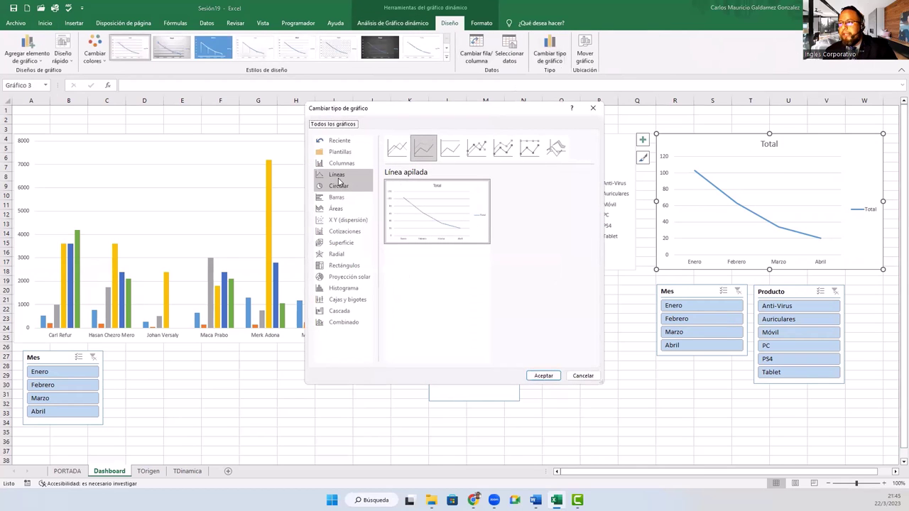
{"action": "left_click", "coordinate": [582, 375]}
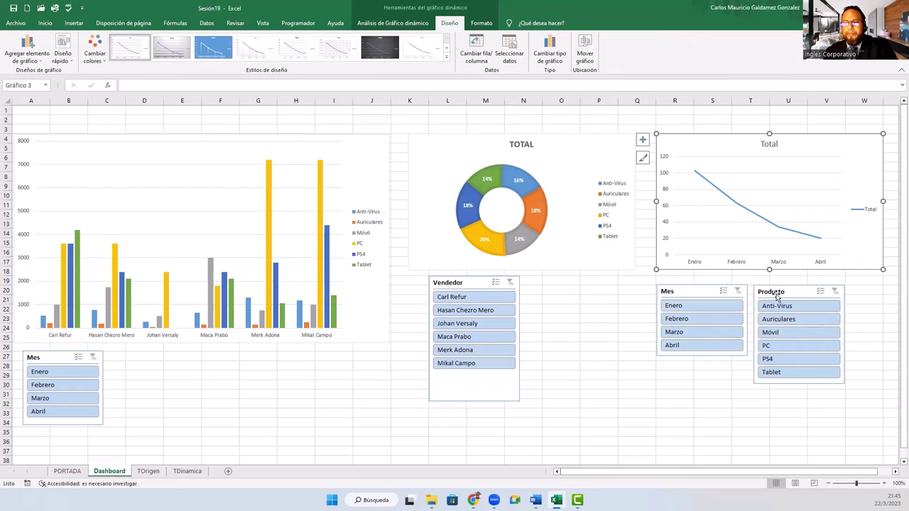
{"action": "left_click", "coordinate": [76, 118]}
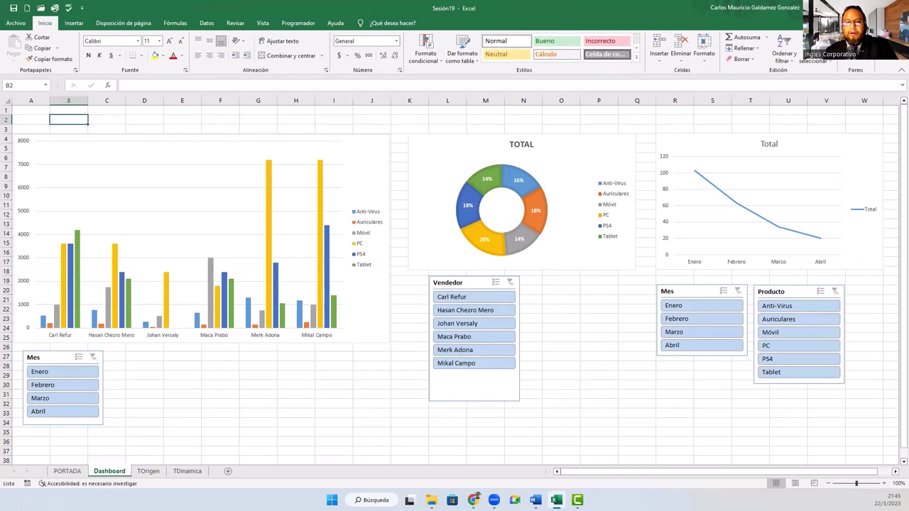
{"action": "left_click", "coordinate": [147, 471]}
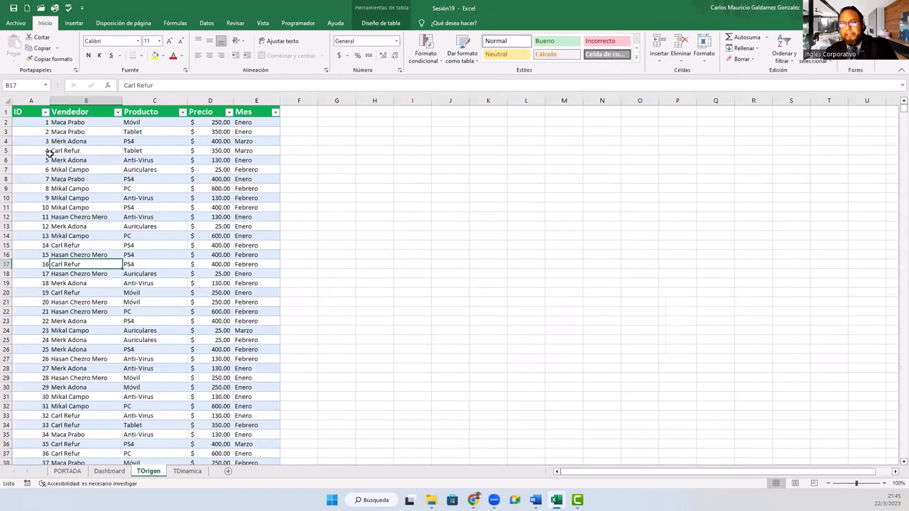
{"action": "left_click_drag", "start_coordinate": [37, 122], "coordinate": [213, 250]}
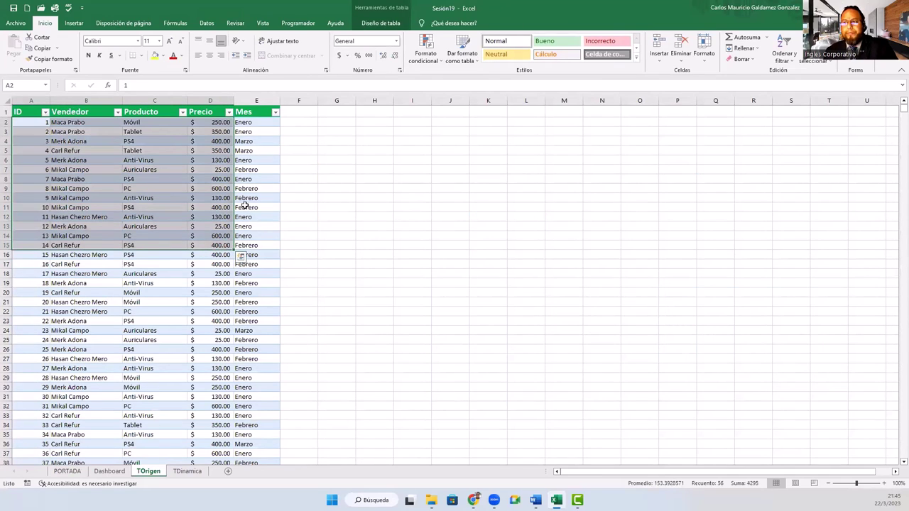
{"action": "left_click", "coordinate": [245, 205]}
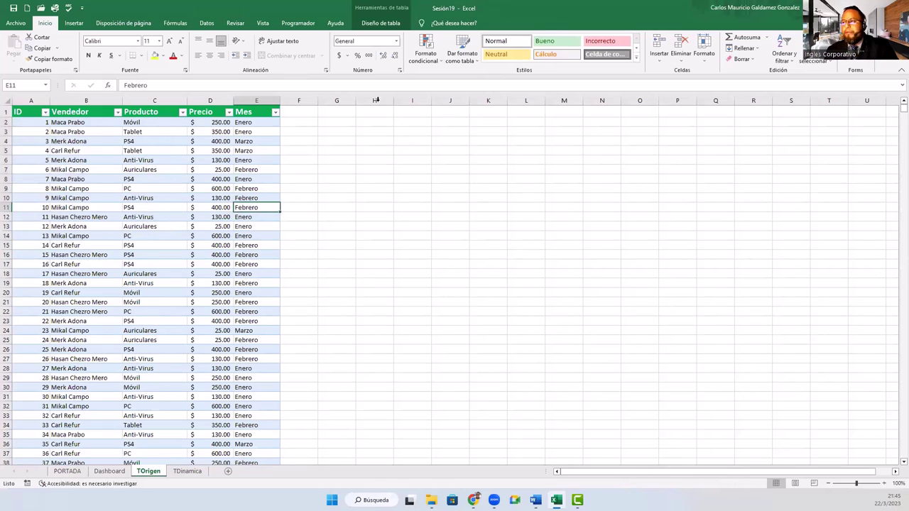
{"action": "left_click_drag", "start_coordinate": [372, 112], "coordinate": [485, 240]}
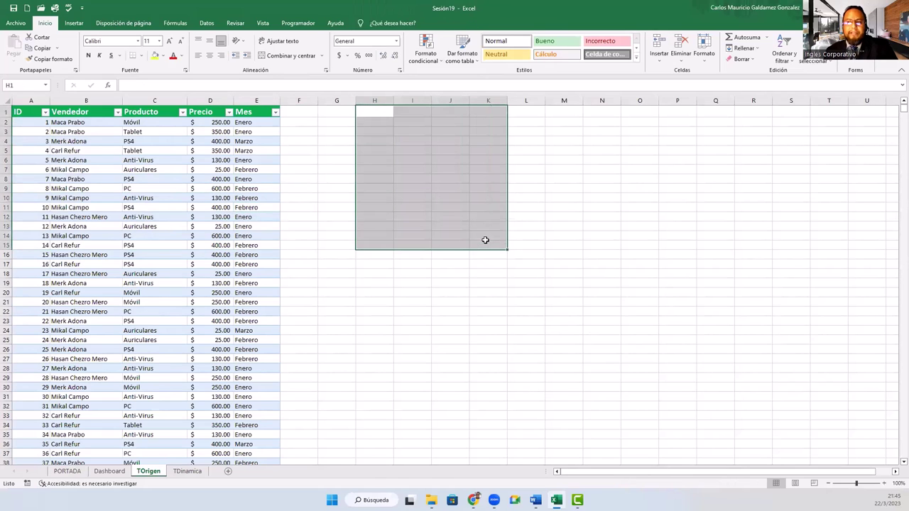
{"action": "left_click", "coordinate": [465, 286]}
{"action": "left_click_drag", "start_coordinate": [559, 114], "coordinate": [713, 276]}
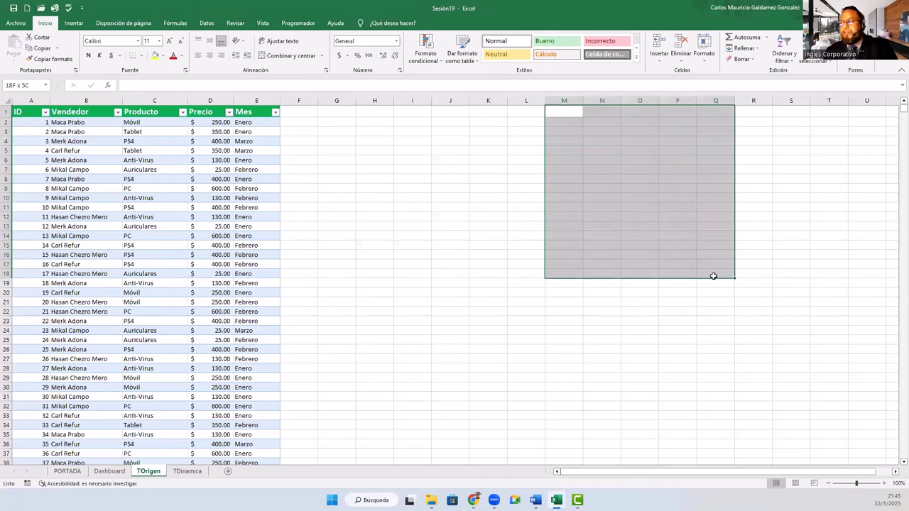
{"action": "left_click", "coordinate": [108, 472]}
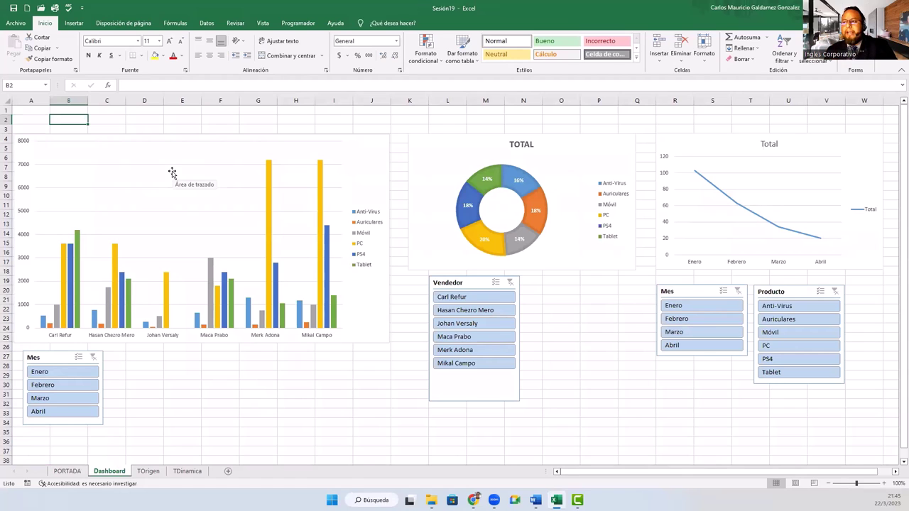
Filter the left Mes slicer to Enero and Febrero after trying each month
{"action": "left_click", "coordinate": [166, 146]}
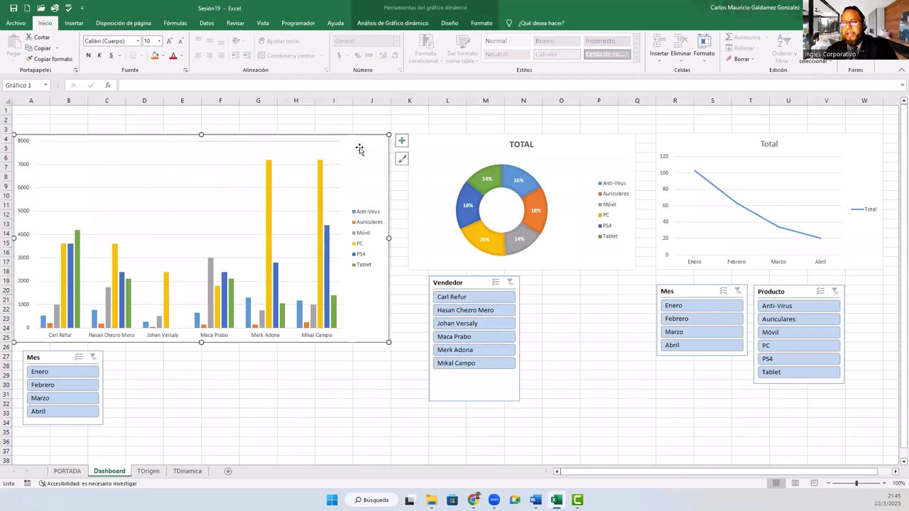
{"action": "left_click", "coordinate": [429, 187]}
{"action": "left_click", "coordinate": [668, 151]}
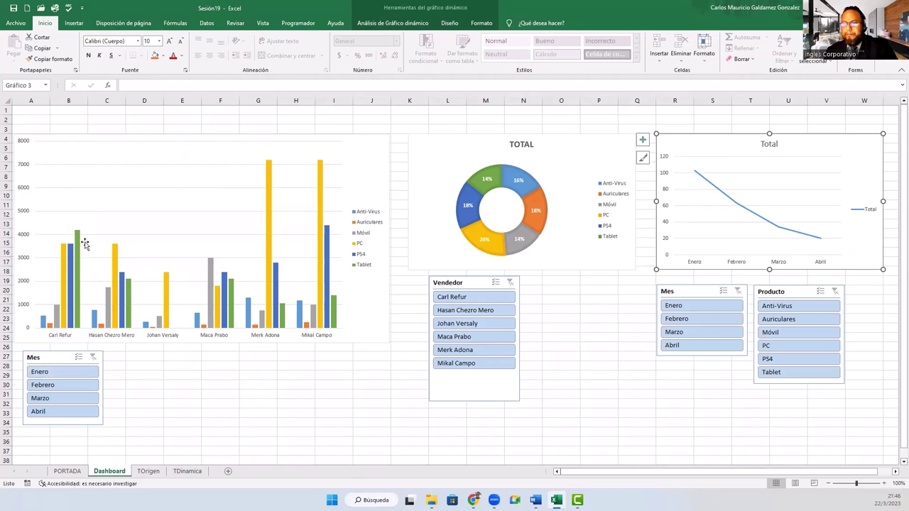
{"action": "left_click", "coordinate": [49, 385]}
{"action": "left_click_drag", "start_coordinate": [49, 386], "coordinate": [50, 391]}
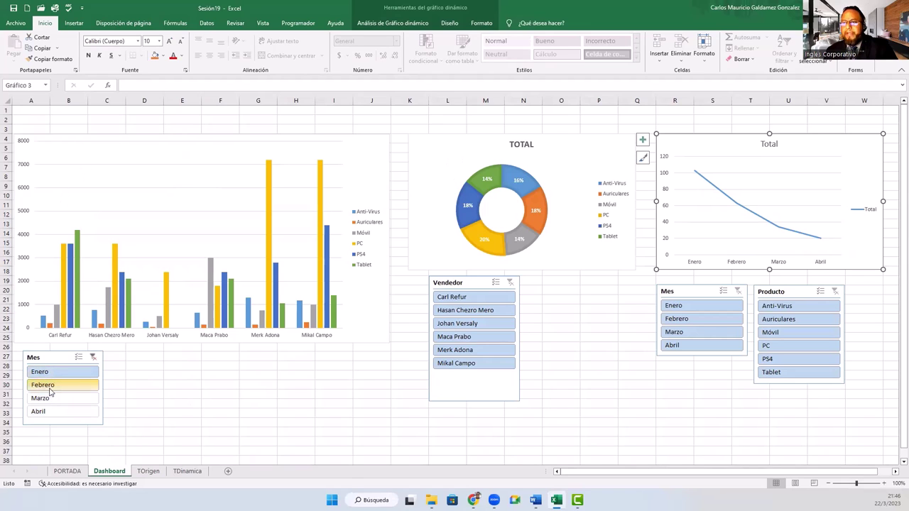
{"action": "left_click", "coordinate": [49, 387]}
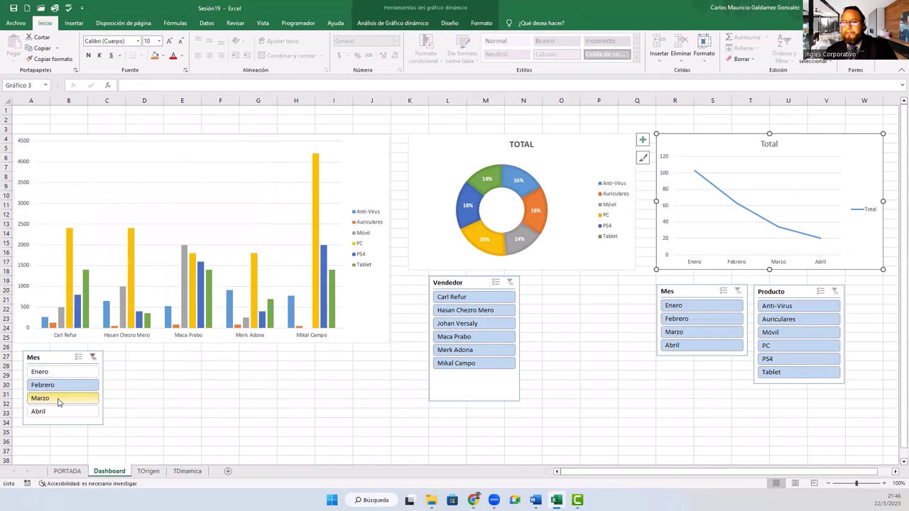
{"action": "left_click", "coordinate": [60, 398]}
{"action": "left_click", "coordinate": [64, 412]}
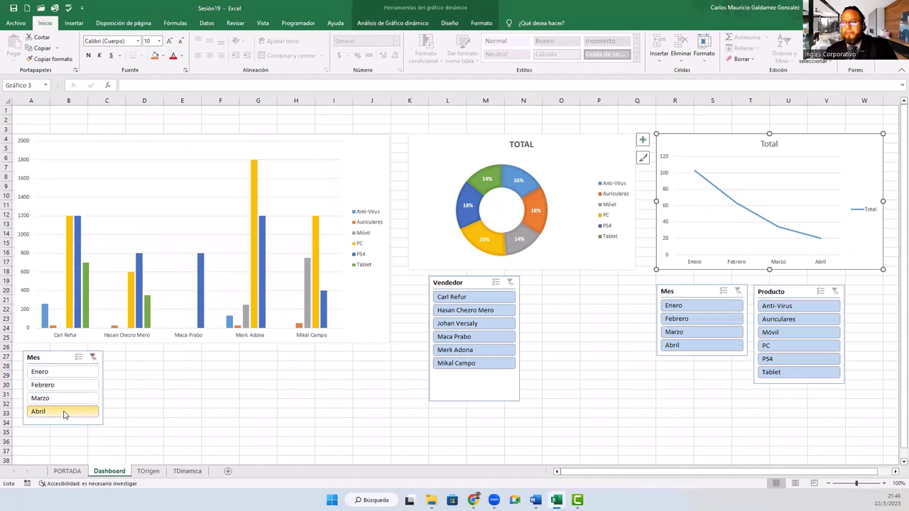
{"action": "left_click_drag", "start_coordinate": [64, 372], "coordinate": [62, 400]}
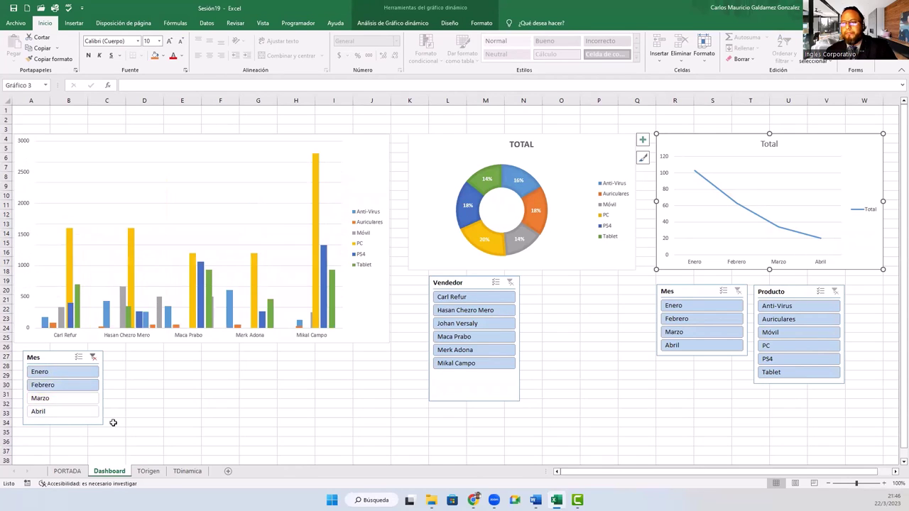
{"action": "left_click", "coordinate": [473, 300]}
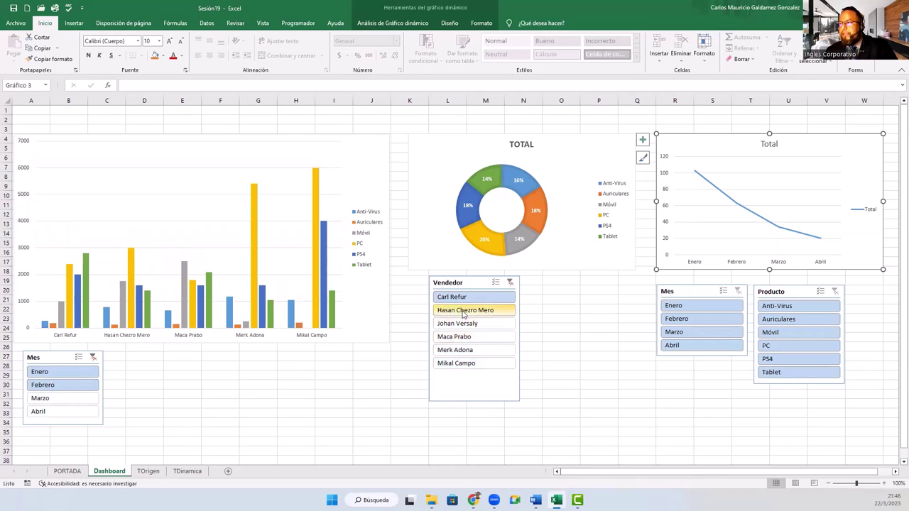
{"action": "left_click", "coordinate": [463, 312]}
{"action": "left_click", "coordinate": [463, 323]}
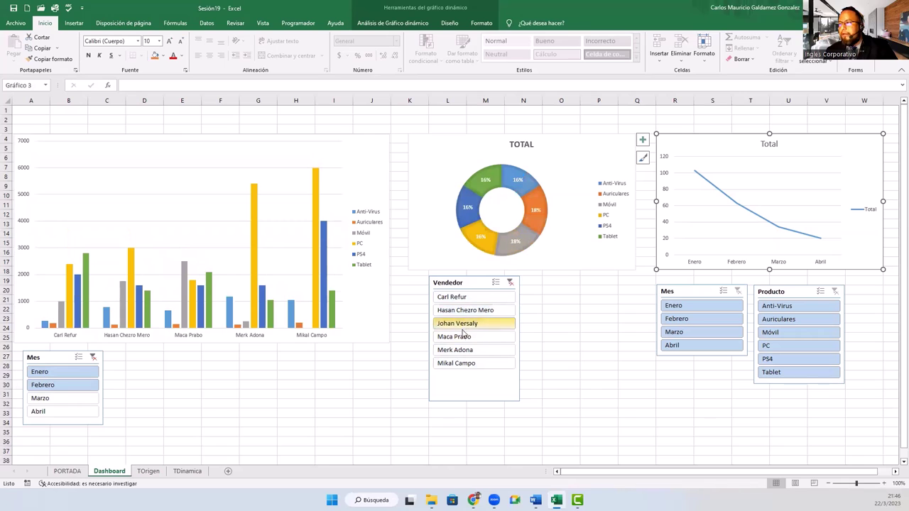
{"action": "left_click", "coordinate": [463, 335], "text": "ctrl"}
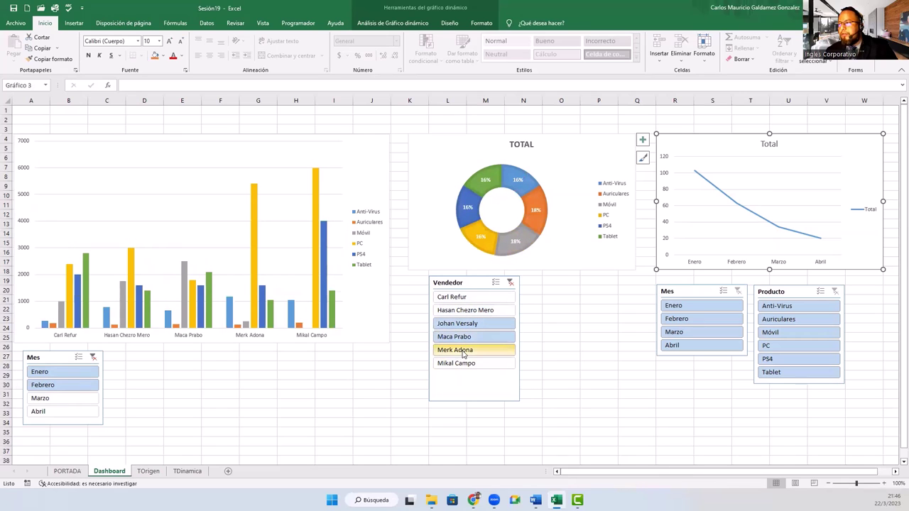
{"action": "left_click", "coordinate": [463, 351], "text": "ctrl"}
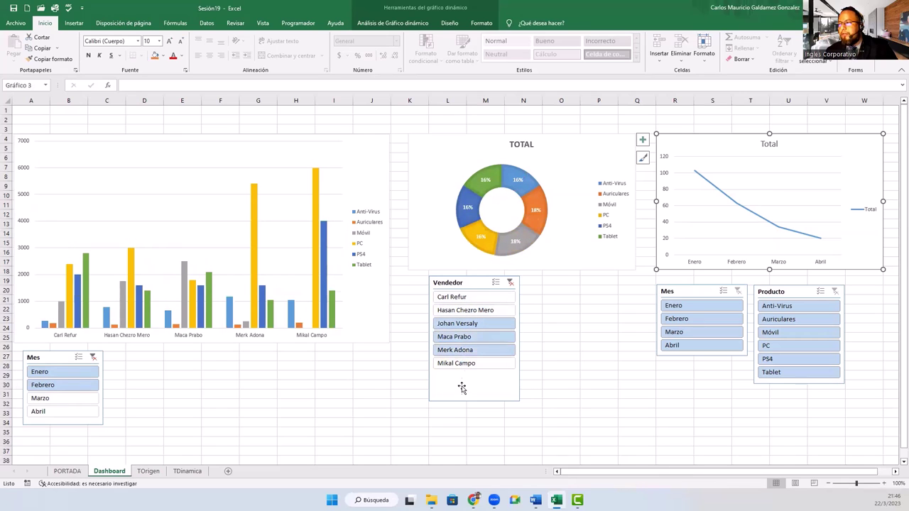
{"action": "left_click", "coordinate": [466, 310], "text": "ctrl"}
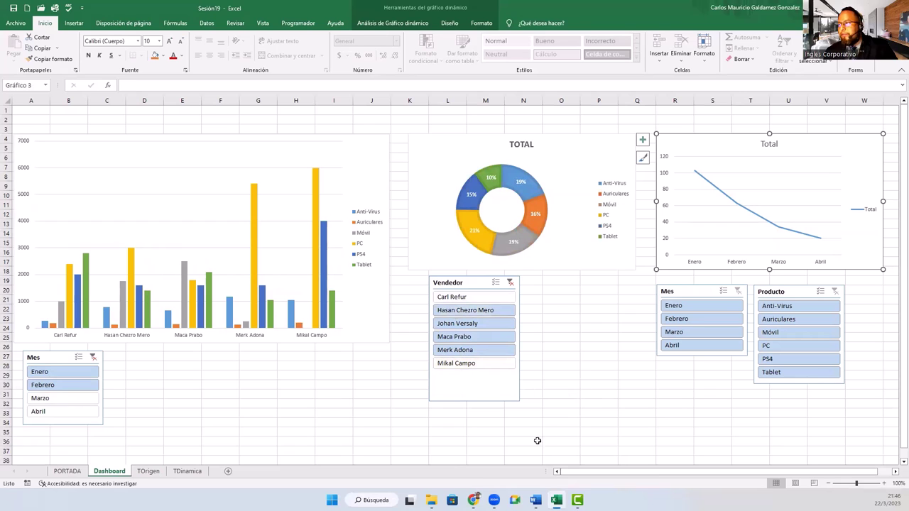
{"action": "left_click", "coordinate": [707, 306]}
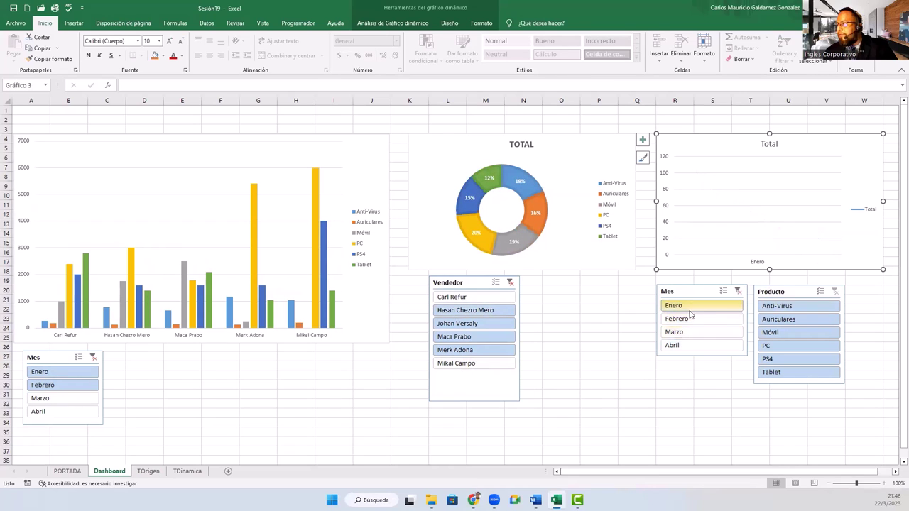
{"action": "left_click", "coordinate": [687, 320], "text": "ctrl"}
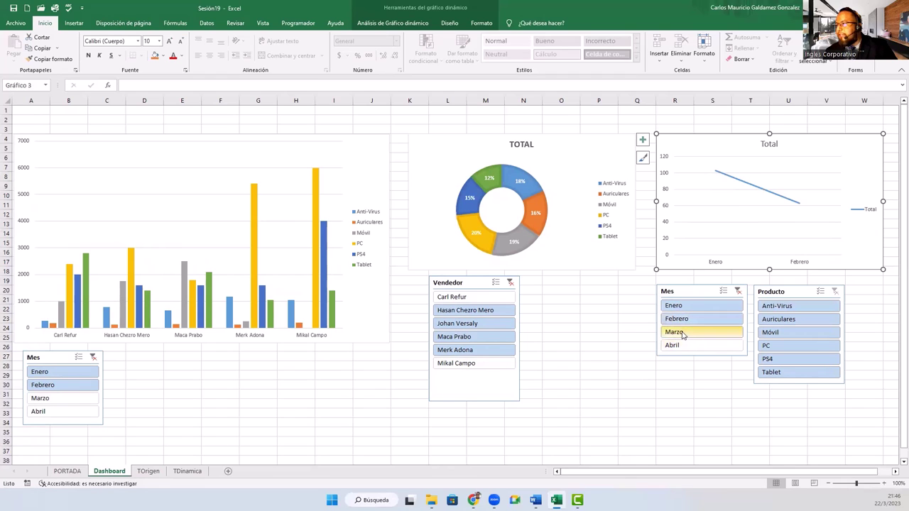
{"action": "left_click", "coordinate": [683, 332]}
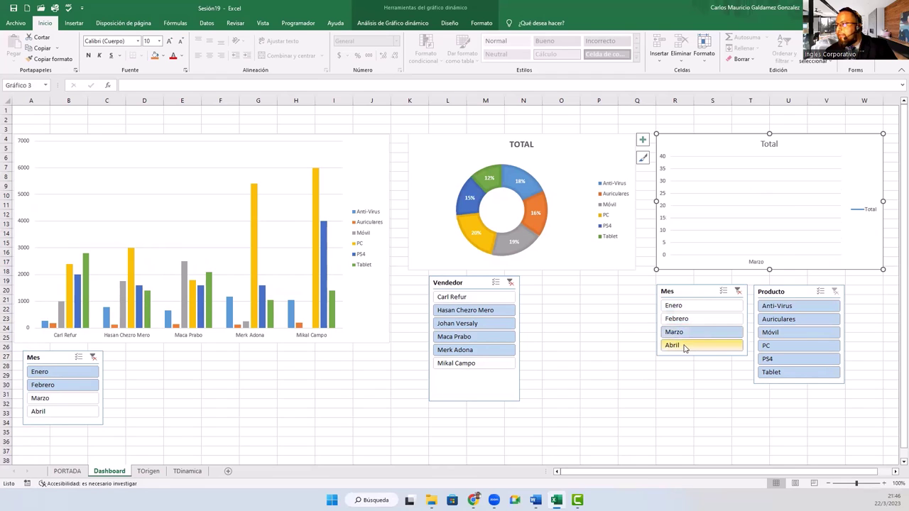
{"action": "left_click", "coordinate": [694, 349]}
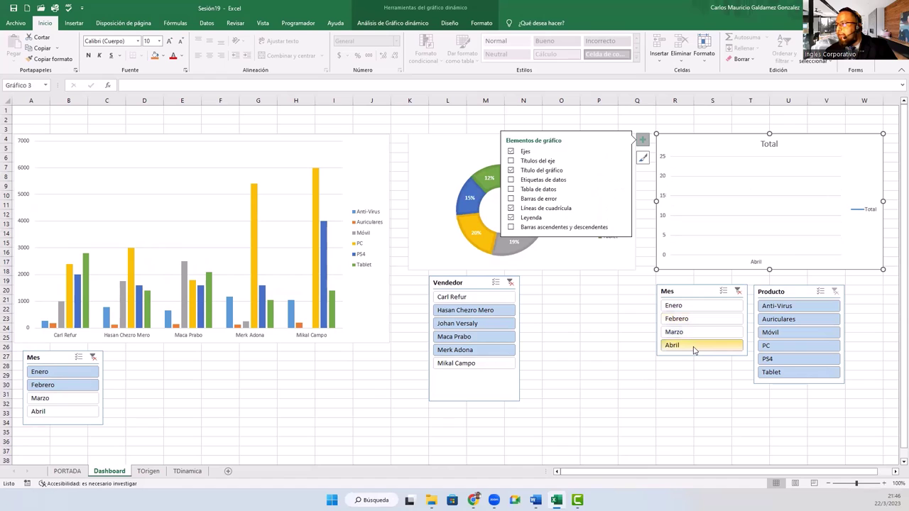
{"action": "left_click", "coordinate": [782, 307]}
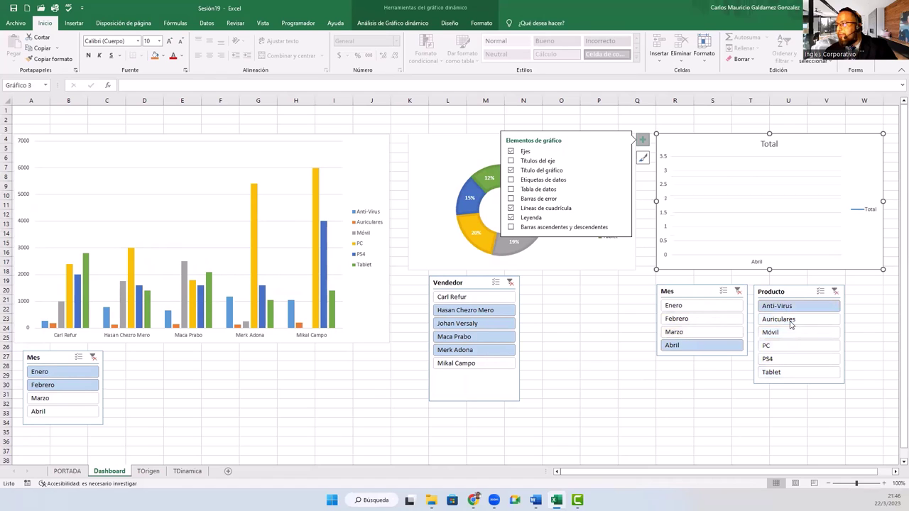
{"action": "left_click", "coordinate": [683, 307]}
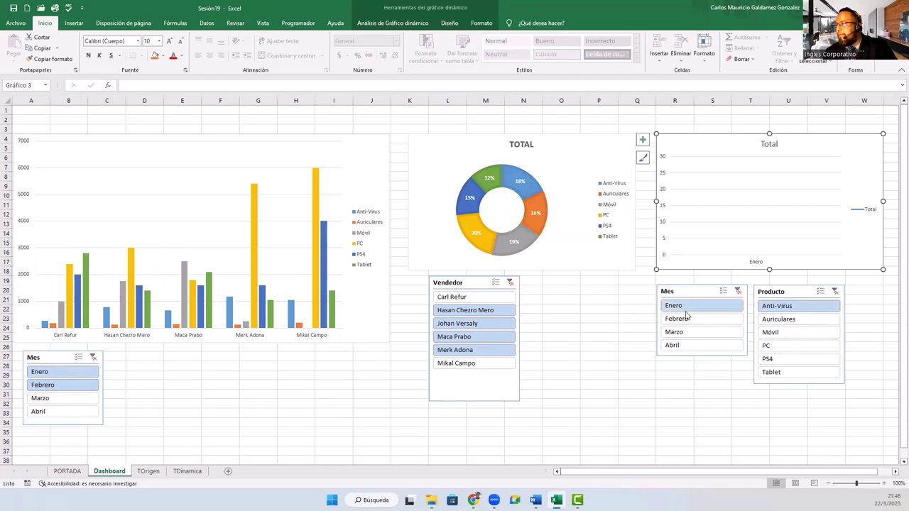
{"action": "left_click", "coordinate": [683, 319], "text": "ctrl"}
{"action": "left_click", "coordinate": [791, 321]}
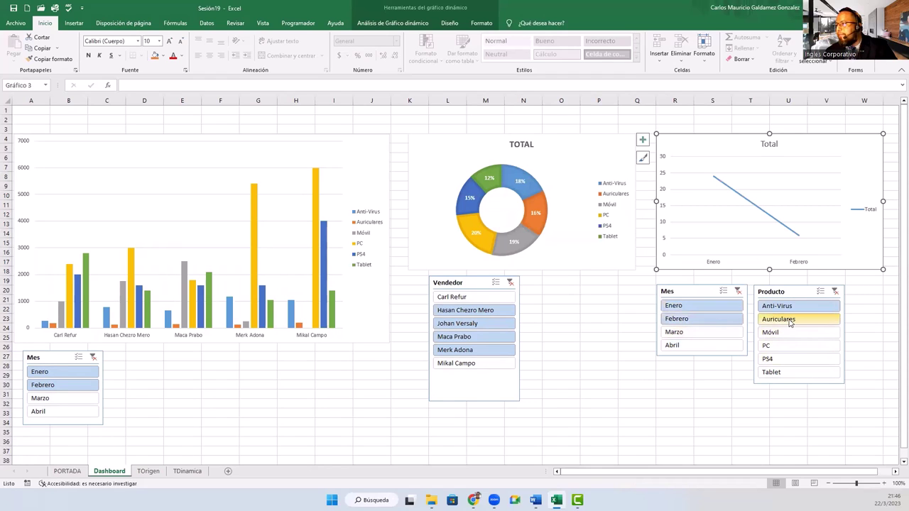
{"action": "left_click", "coordinate": [789, 333]}
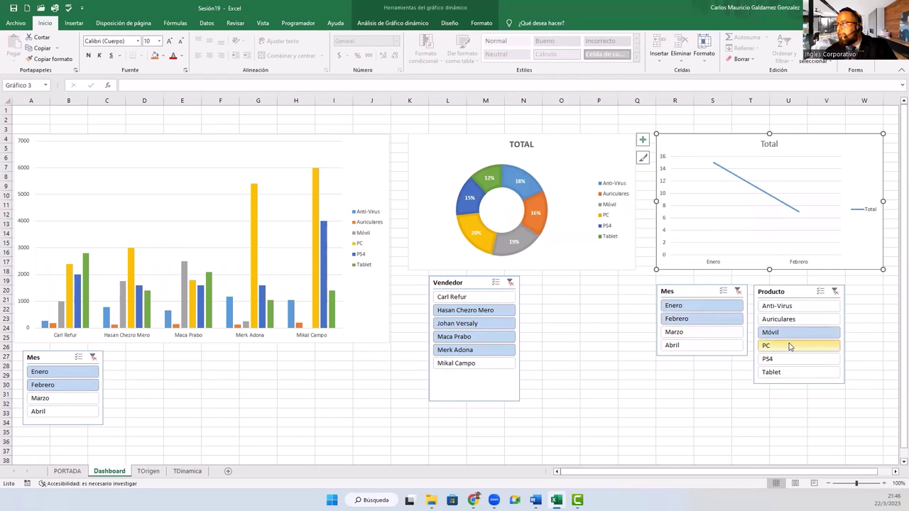
{"action": "left_click", "coordinate": [779, 347]}
{"action": "left_click", "coordinate": [781, 360]}
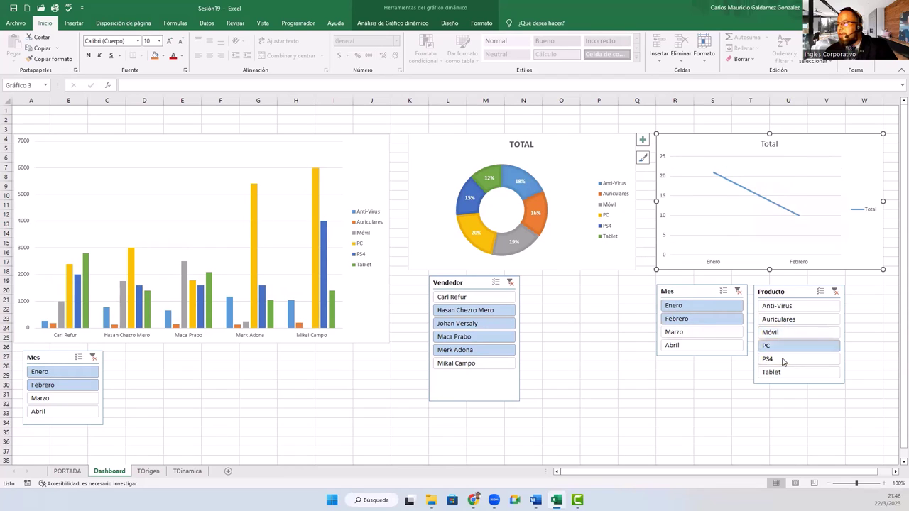
{"action": "left_click", "coordinate": [784, 374], "text": "ctrl"}
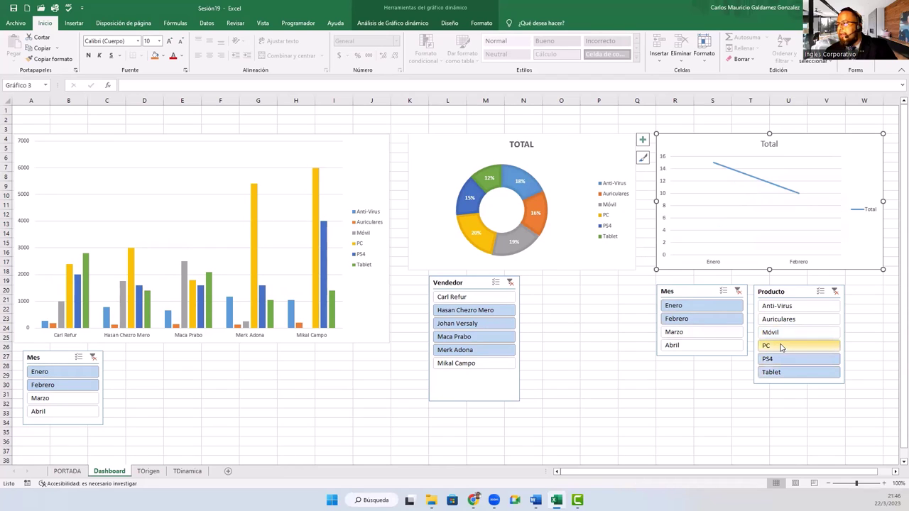
{"action": "left_click", "coordinate": [781, 346], "text": "ctrl"}
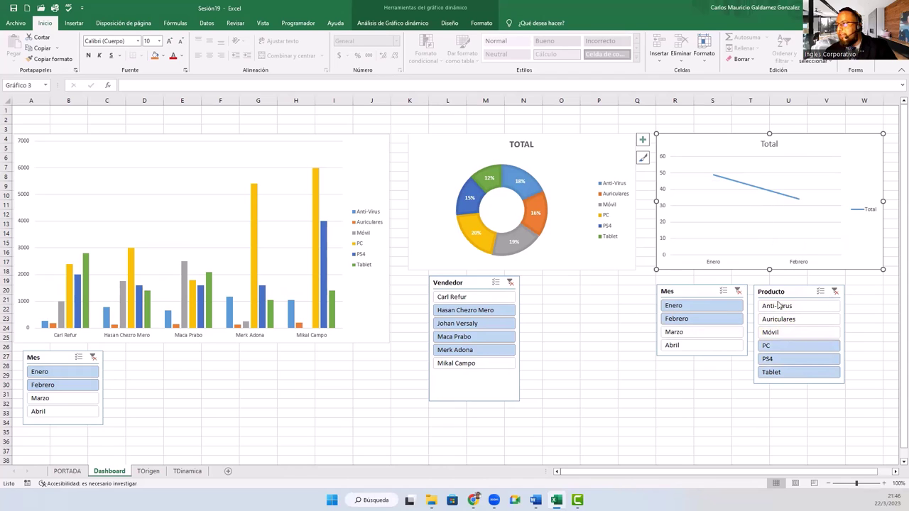
{"action": "left_click", "coordinate": [835, 291]}
{"action": "left_click", "coordinate": [738, 292]}
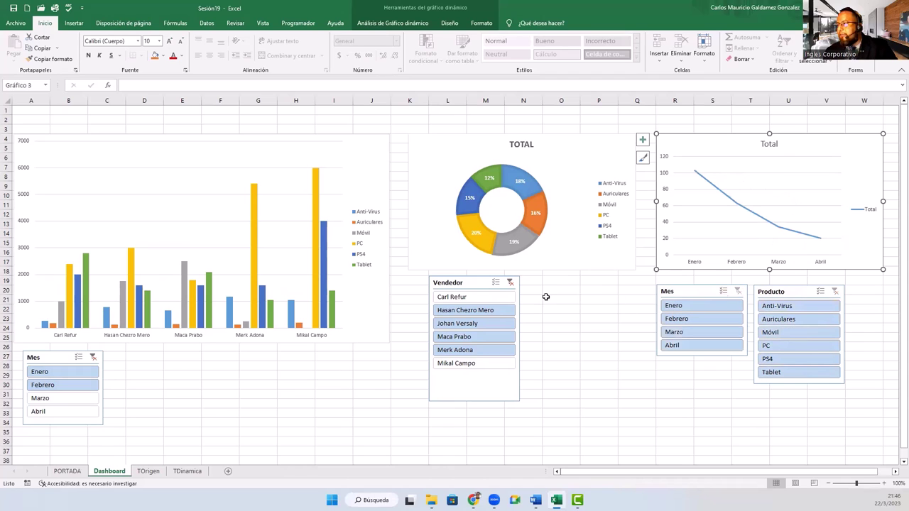
Clear the Vendedor and Mes slicer filters, then select cells D28 through G28
{"action": "left_click", "coordinate": [511, 282]}
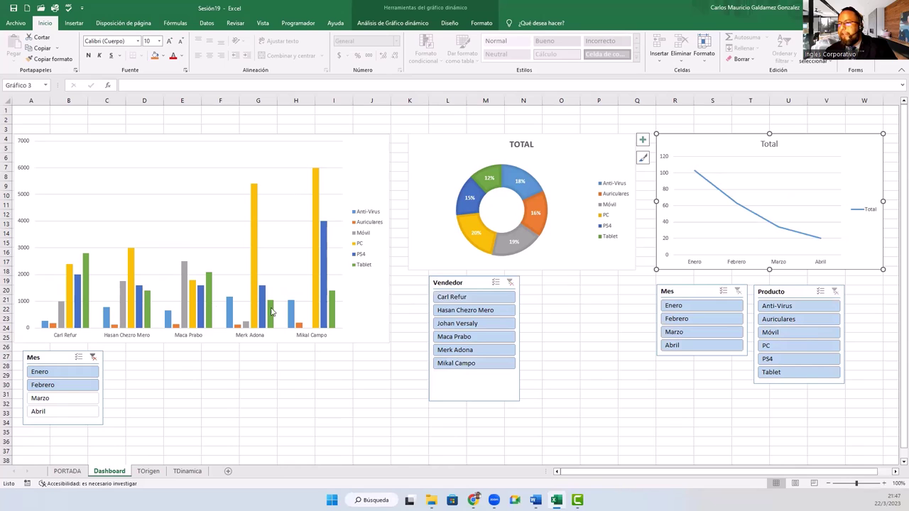
{"action": "left_click", "coordinate": [92, 357]}
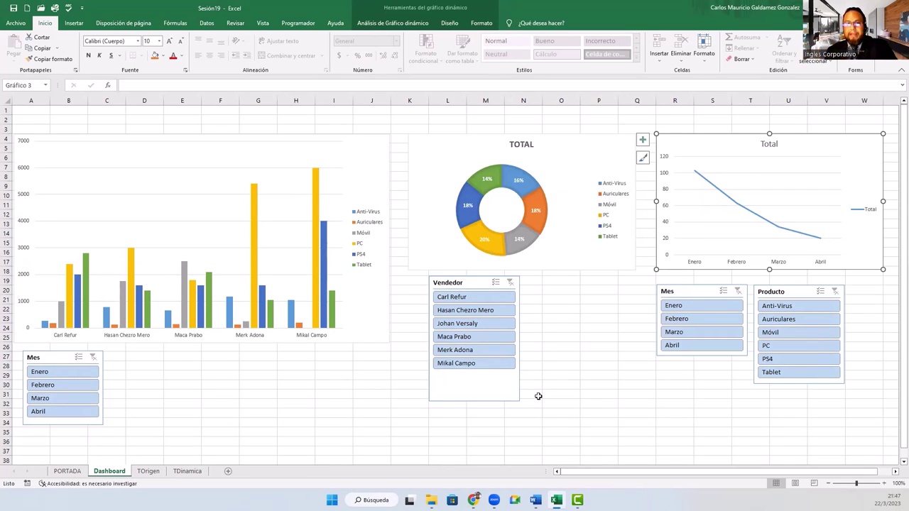
{"action": "left_click", "coordinate": [127, 366]}
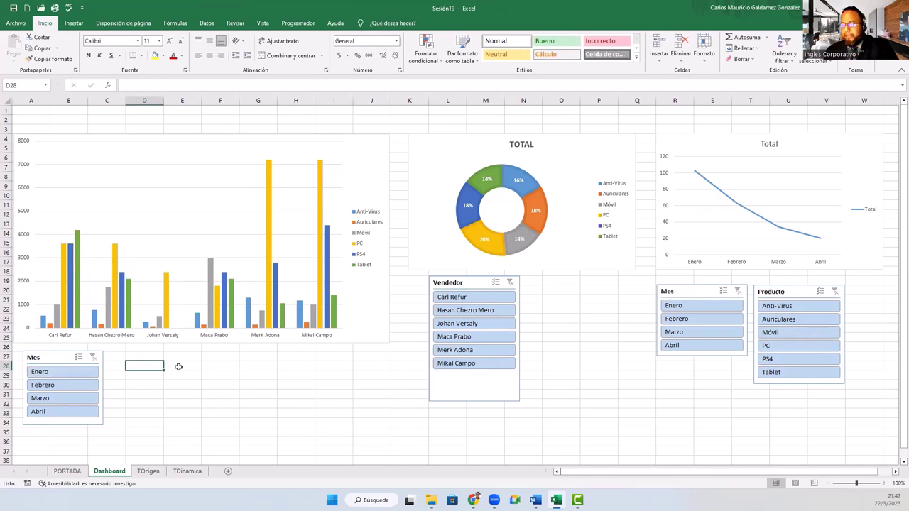
{"action": "left_click_drag", "start_coordinate": [149, 367], "coordinate": [273, 363]}
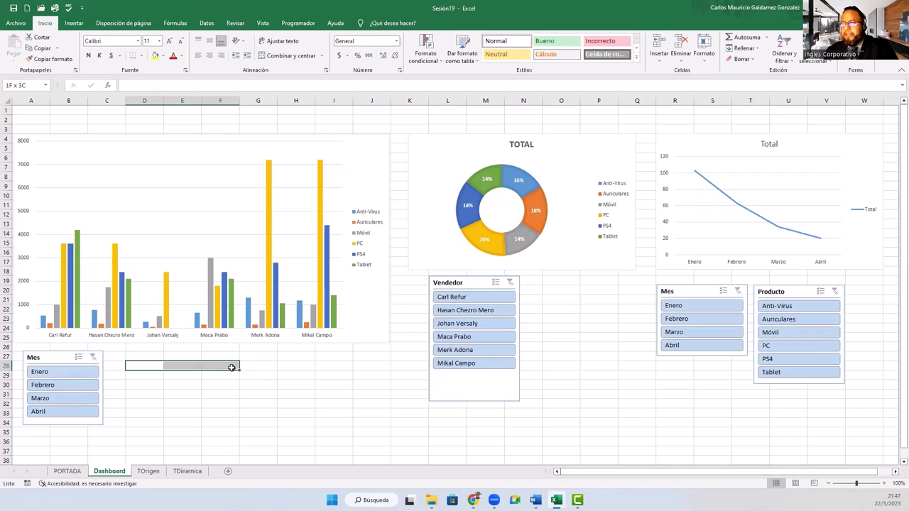
{"action": "left_click", "coordinate": [272, 363]}
{"action": "left_click", "coordinate": [152, 367]}
{"action": "left_click", "coordinate": [243, 364]}
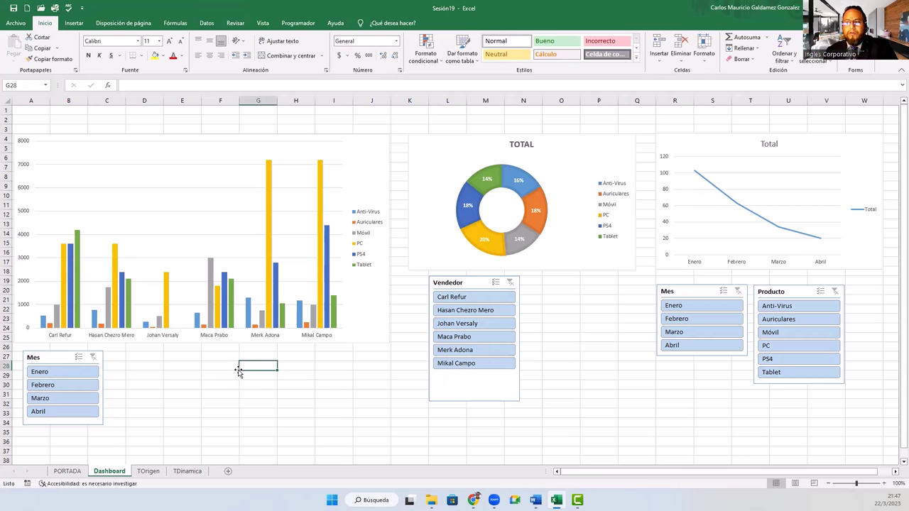
Glance at TDinamica, then settle on the TOrigen sheet and clear the M1:Q18 selection
{"action": "left_click", "coordinate": [148, 471]}
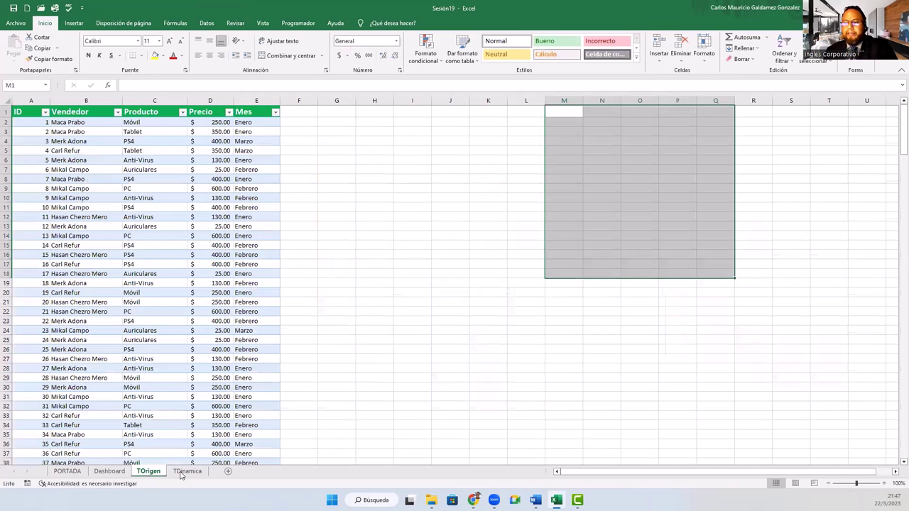
{"action": "left_click", "coordinate": [186, 472]}
{"action": "left_click", "coordinate": [145, 471]}
{"action": "left_click", "coordinate": [479, 200]}
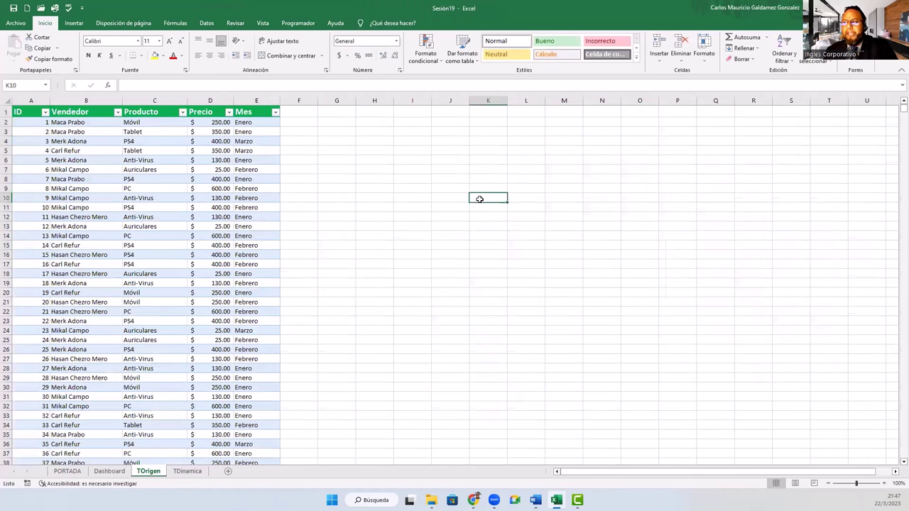